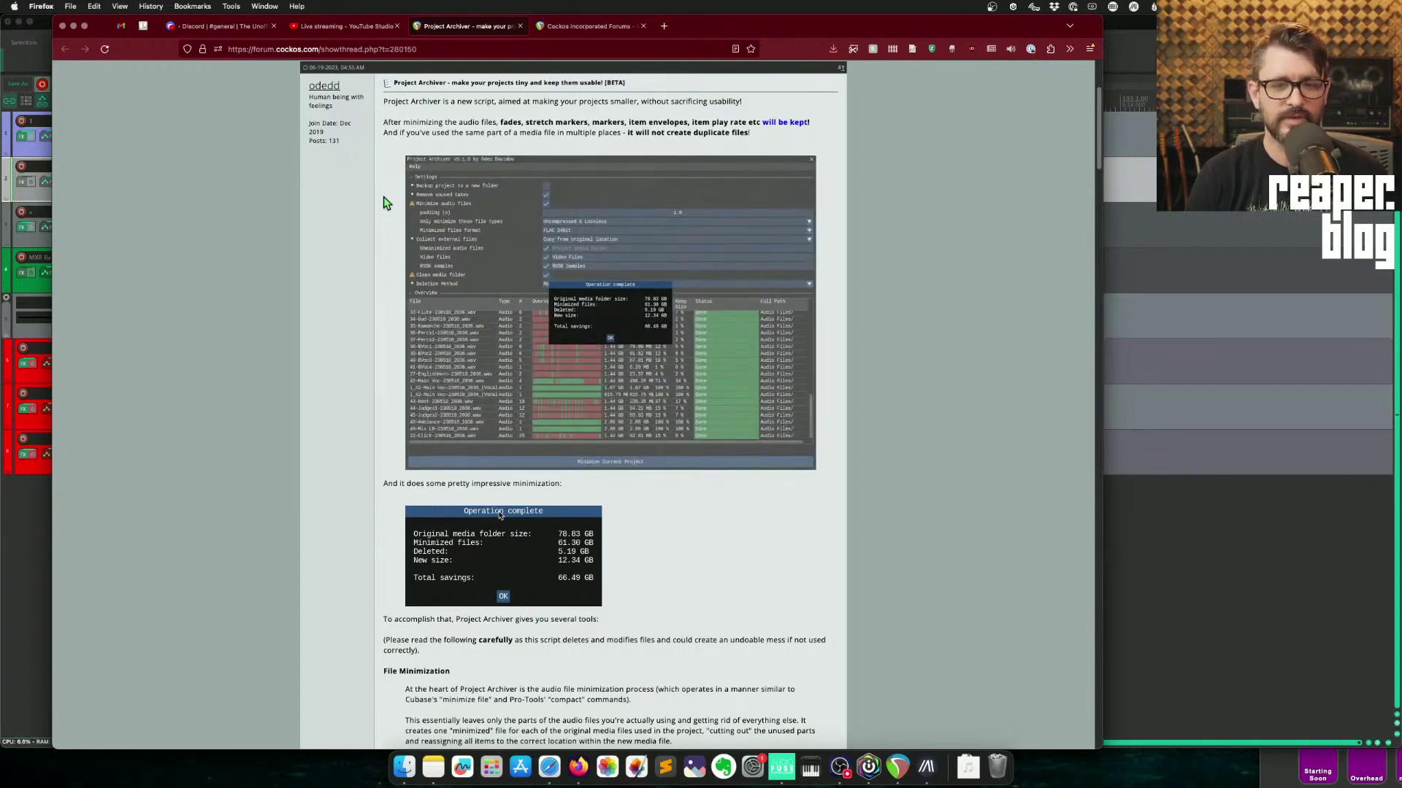
Scroll the Project Archiver forum thread down to its Installation section
{"action": "scroll", "coordinate": [584, 331], "scroll_direction": "down", "scroll_amount": 8}
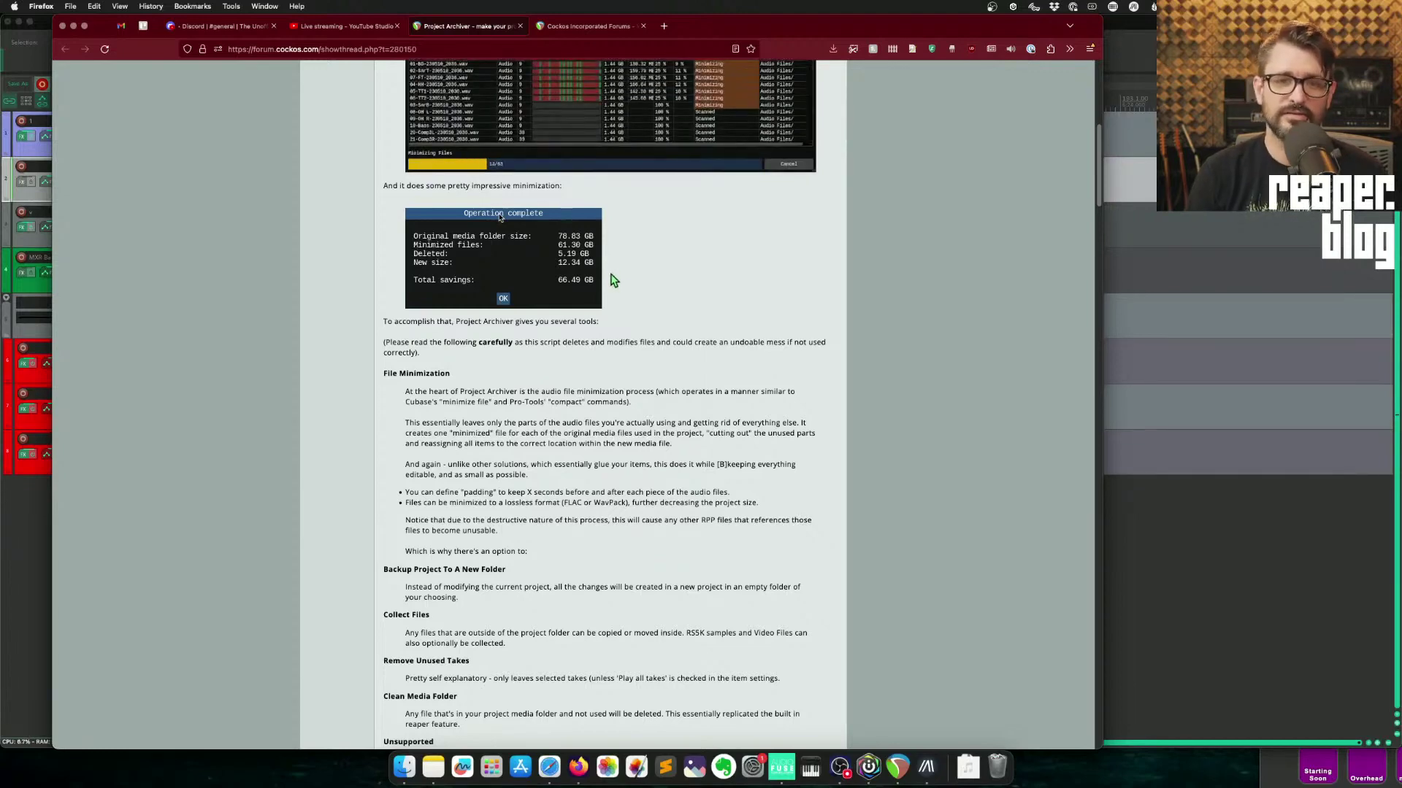
{"action": "scroll", "coordinate": [611, 275], "scroll_direction": "down", "scroll_amount": 3}
{"action": "scroll", "coordinate": [610, 273], "scroll_direction": "down", "scroll_amount": 1}
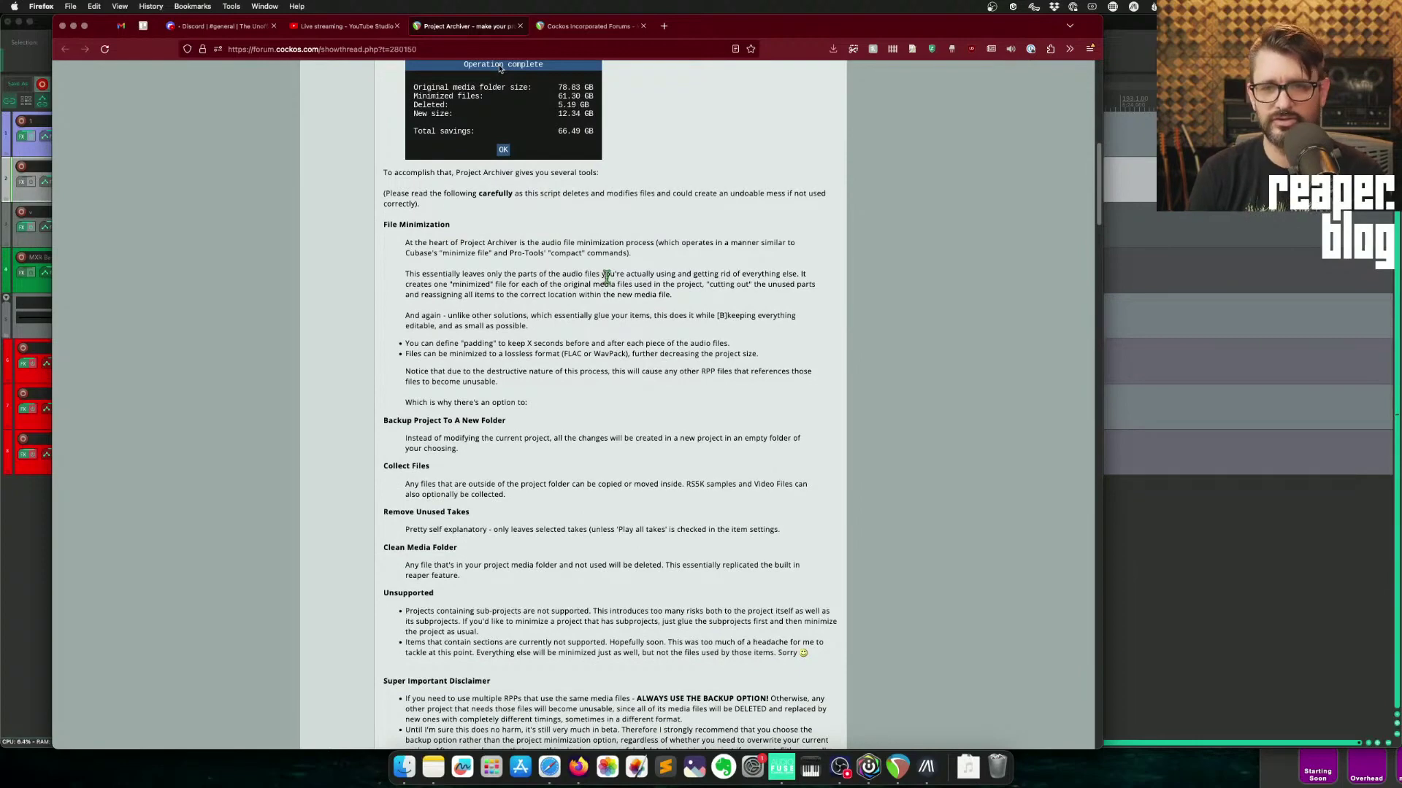
{"action": "scroll", "coordinate": [605, 276], "scroll_direction": "down", "scroll_amount": 1}
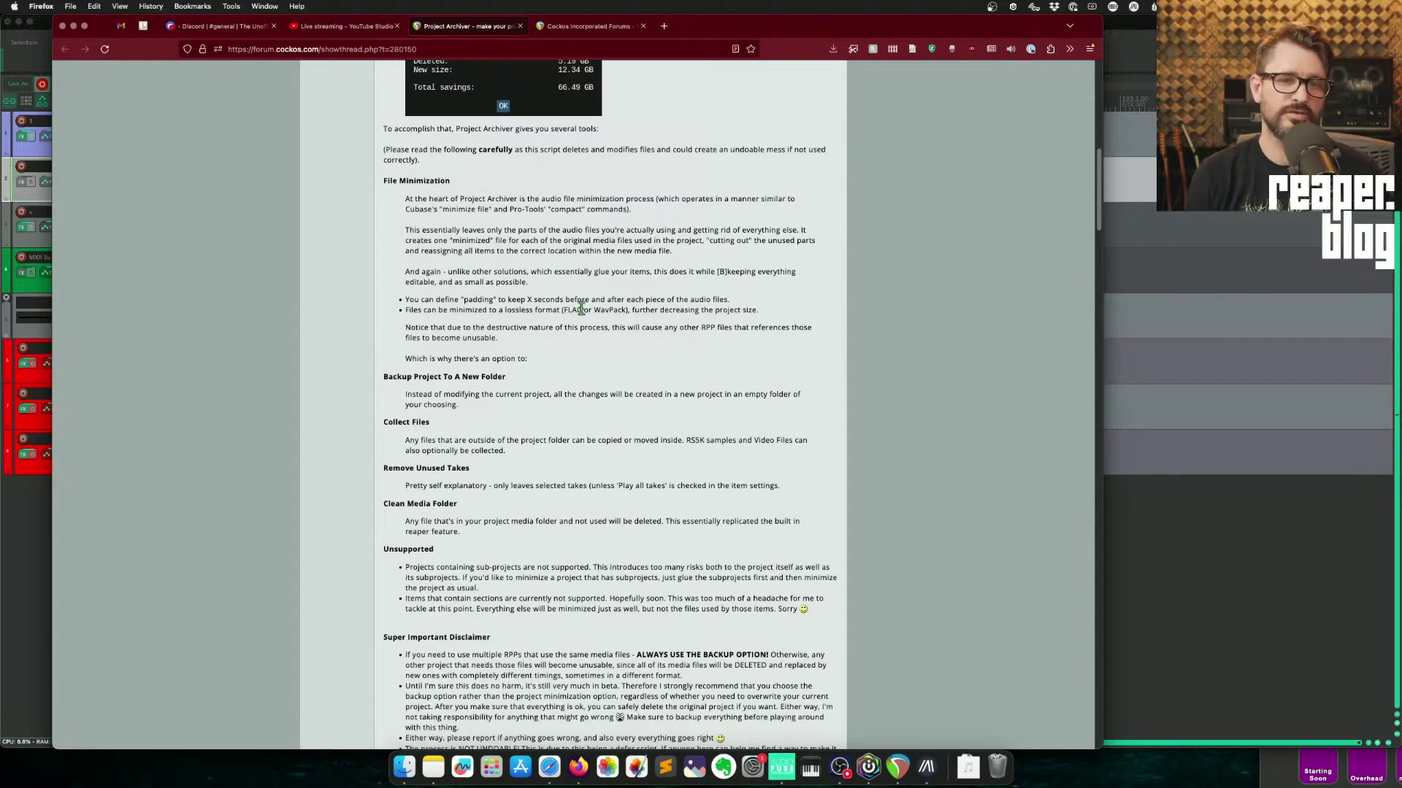
{"action": "scroll", "coordinate": [570, 275], "scroll_direction": "down", "scroll_amount": 6}
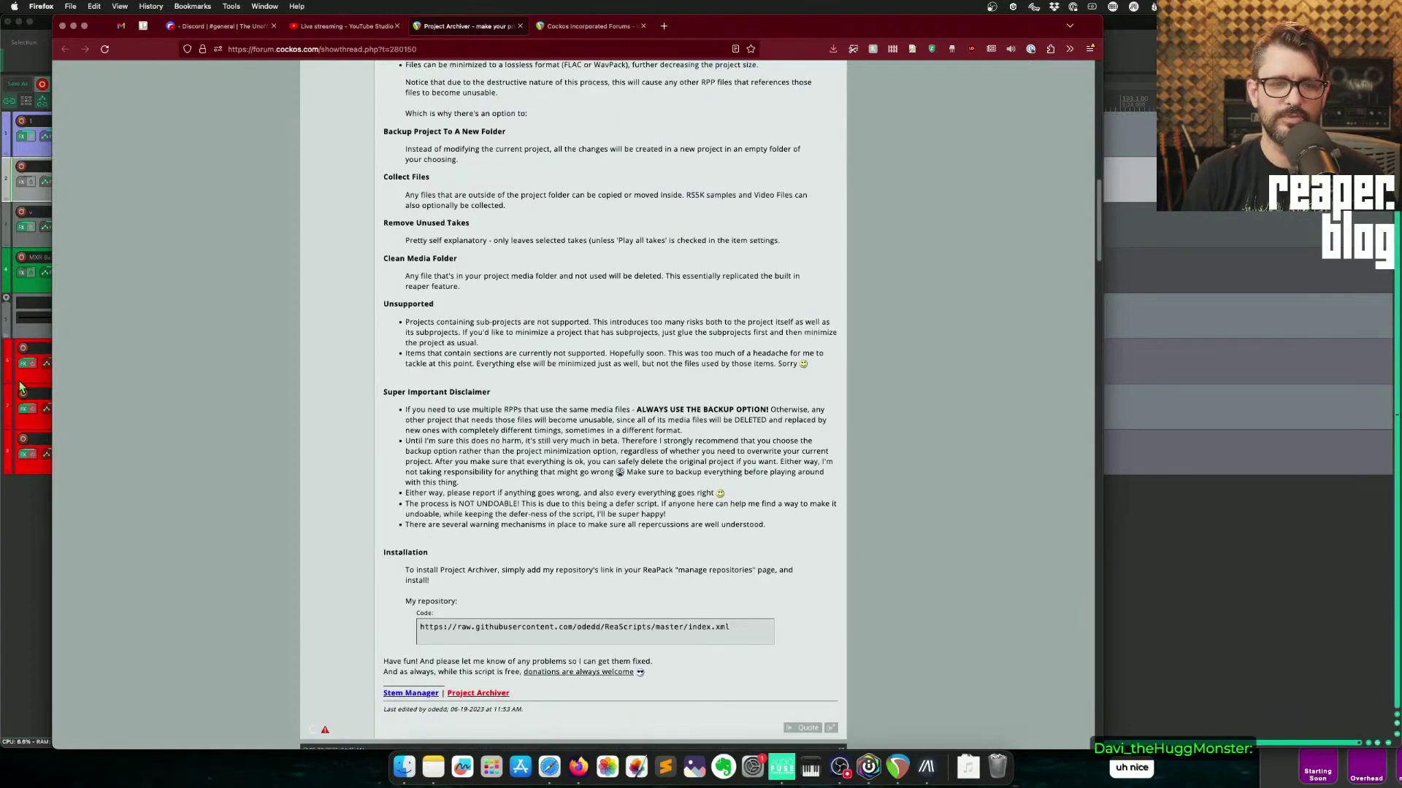
In REAPER's Save As dialog, enable Copy all media with conversion to FLAC 24 bit
{"action": "left_click", "coordinate": [2, 531]}
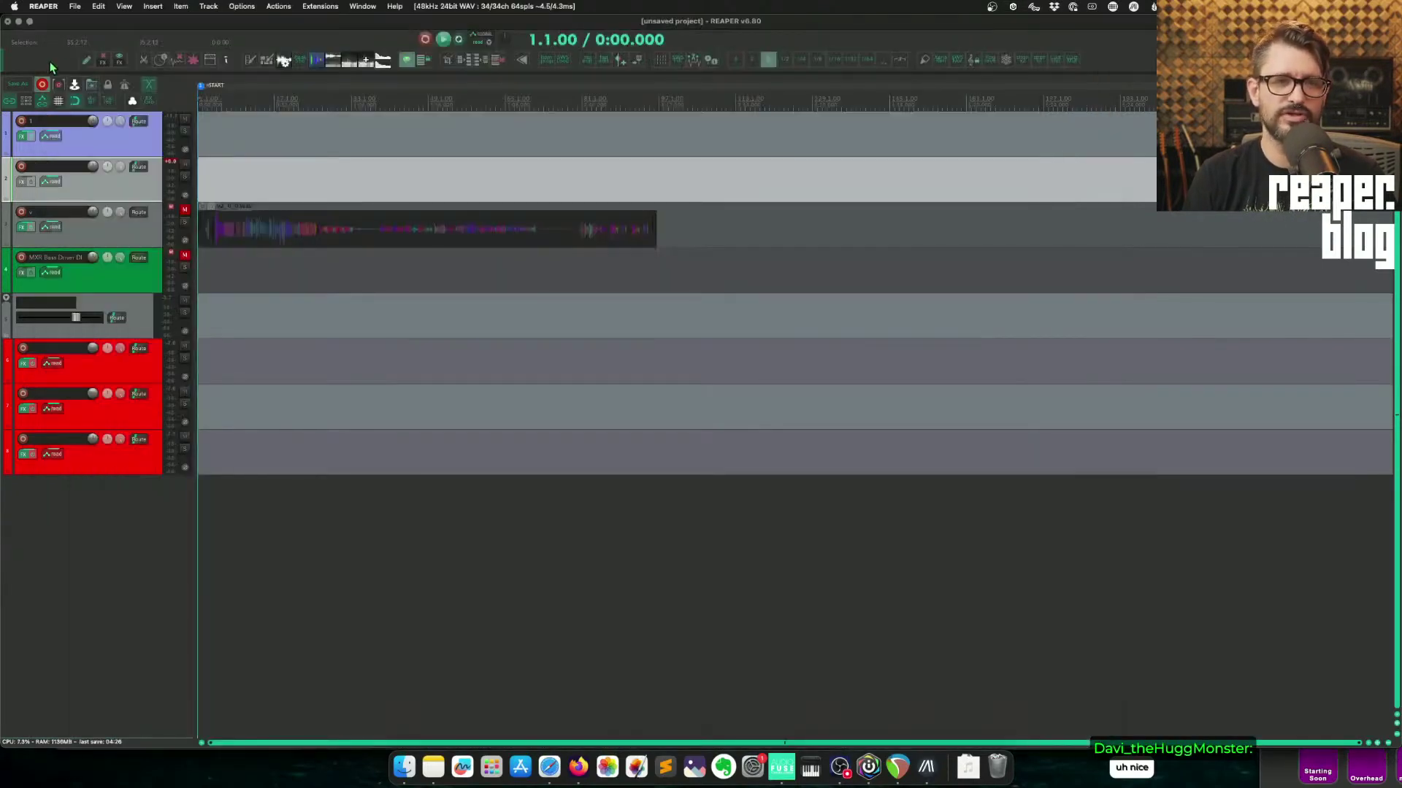
{"action": "key", "text": "super+s"}
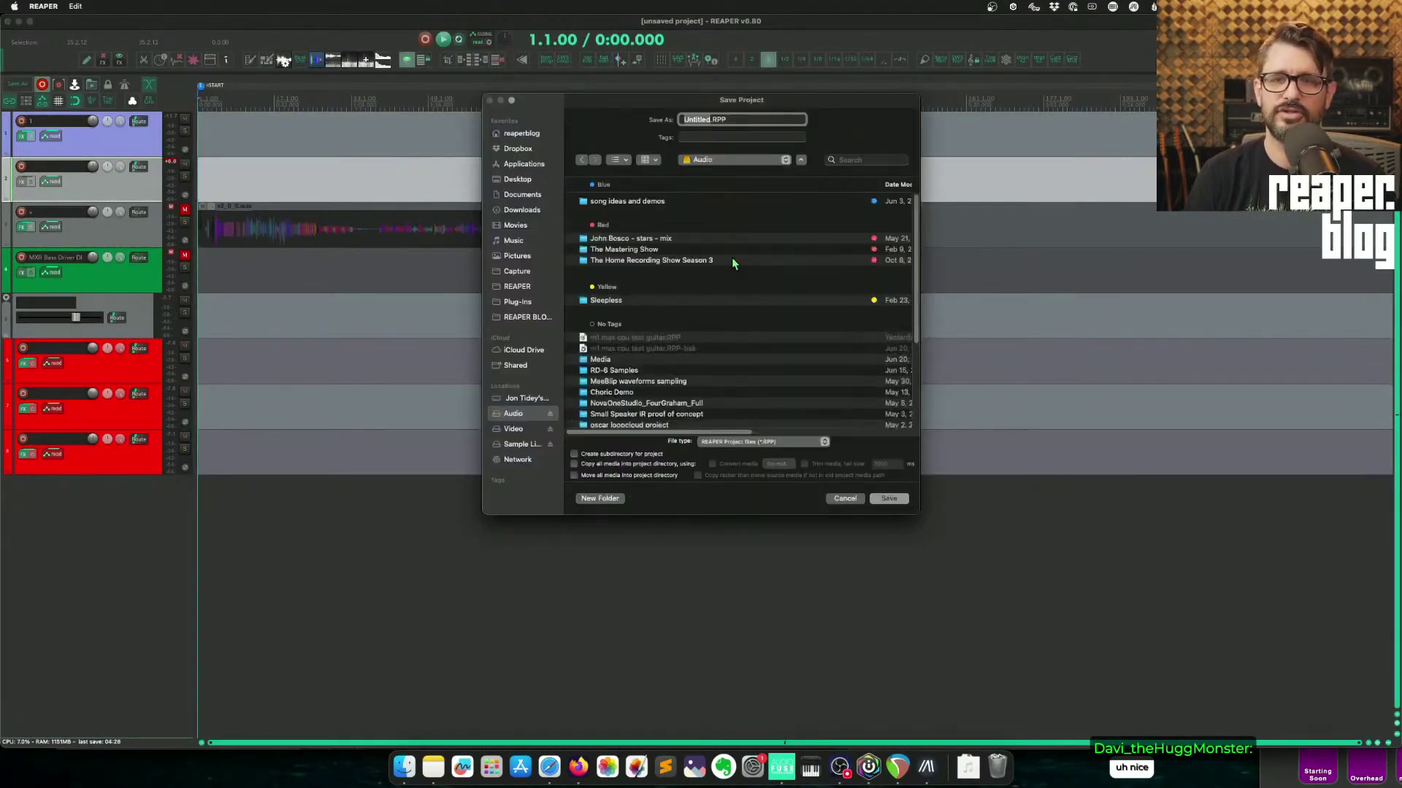
{"action": "left_click", "coordinate": [622, 465]}
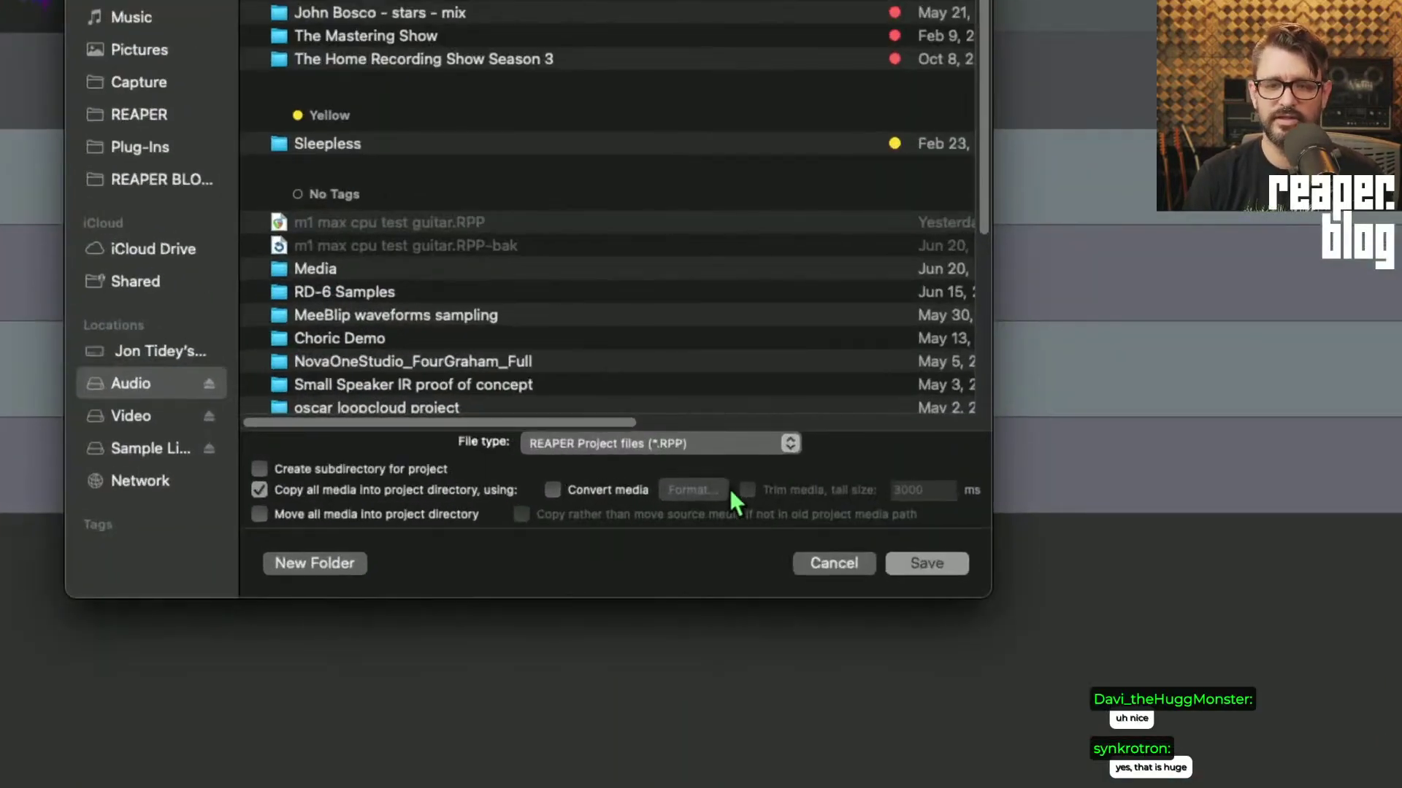
{"action": "left_click", "coordinate": [608, 490]}
{"action": "left_click", "coordinate": [690, 490]}
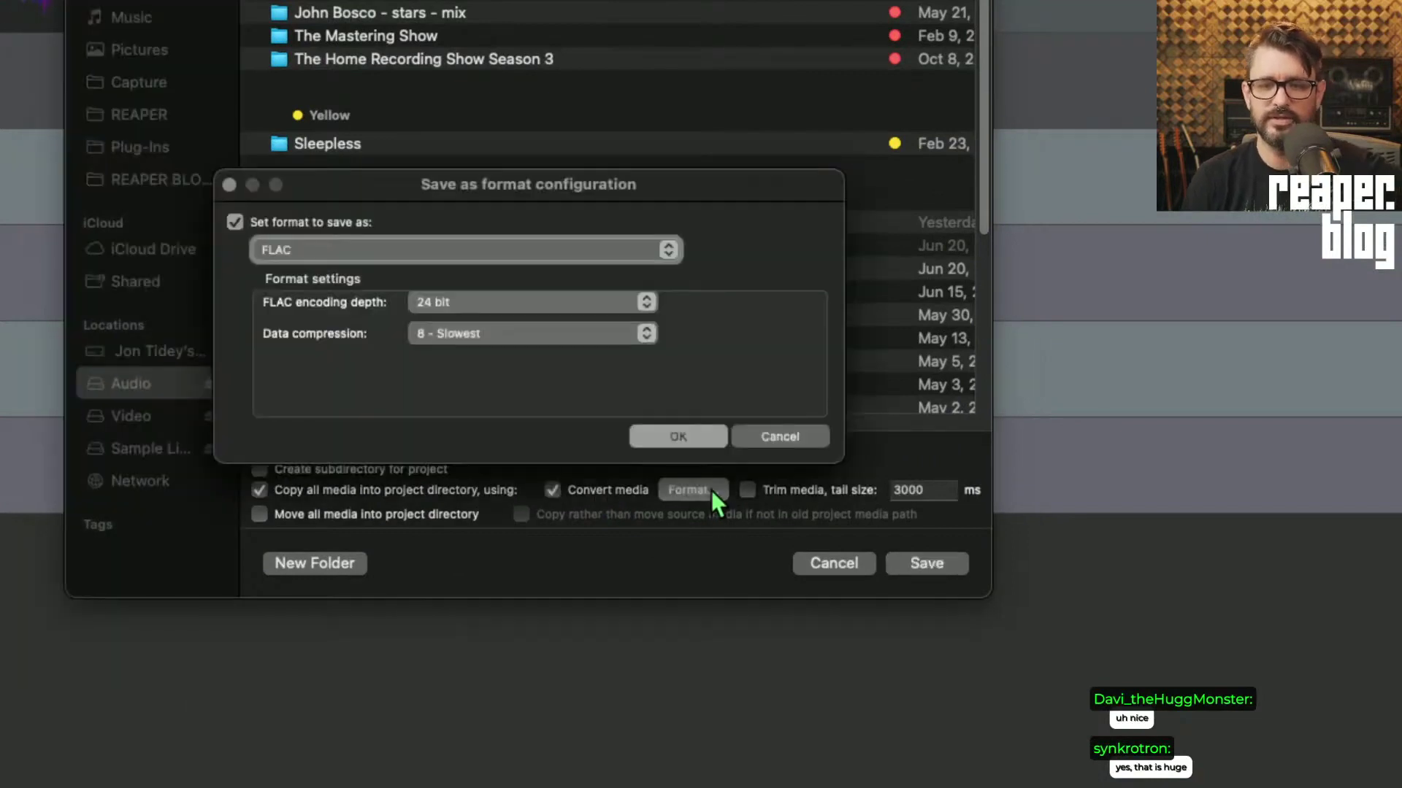
{"action": "left_click", "coordinate": [677, 436]}
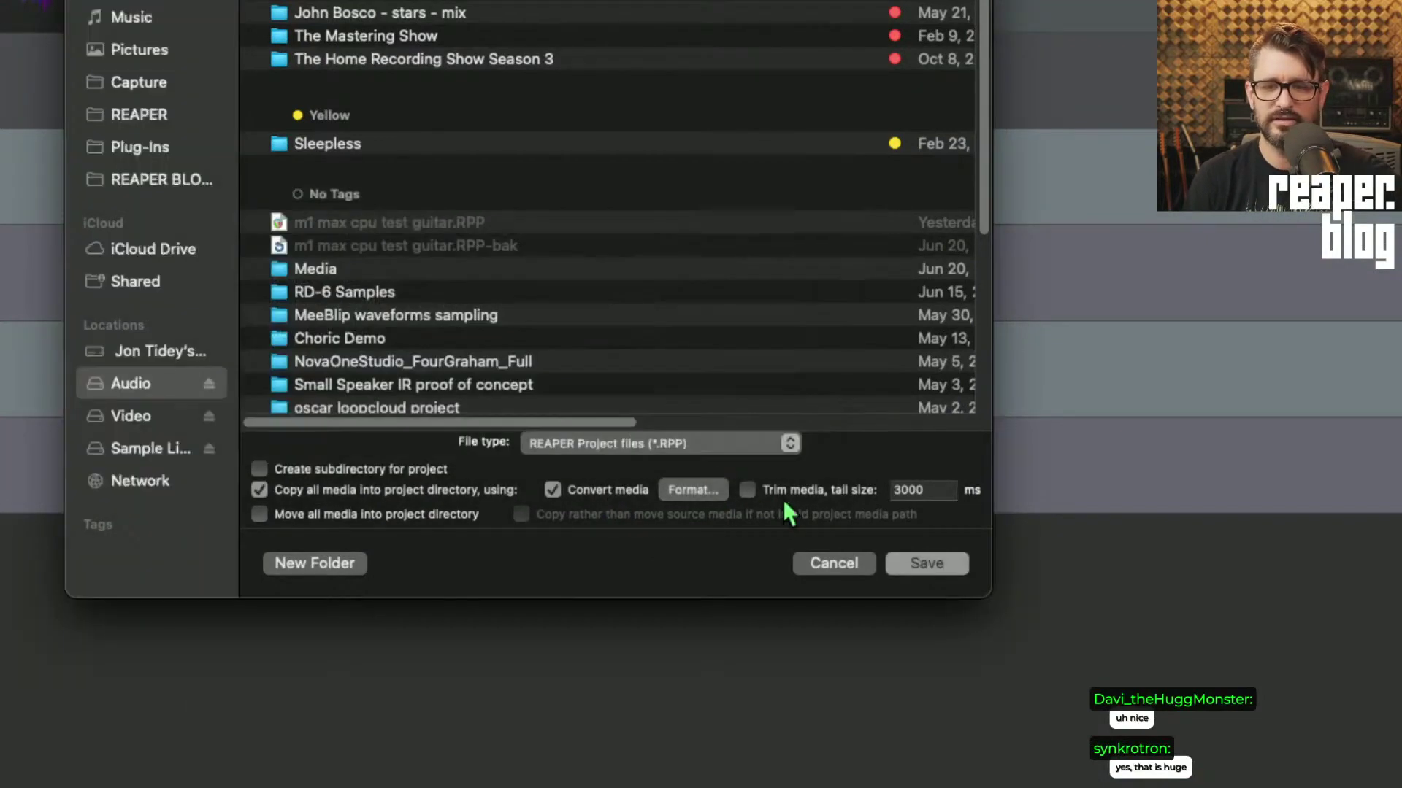
Enable Trim media with its 3000 ms tail, then turn trimming and conversion back off
{"action": "left_click", "coordinate": [783, 492]}
{"action": "double_click", "coordinate": [947, 490]}
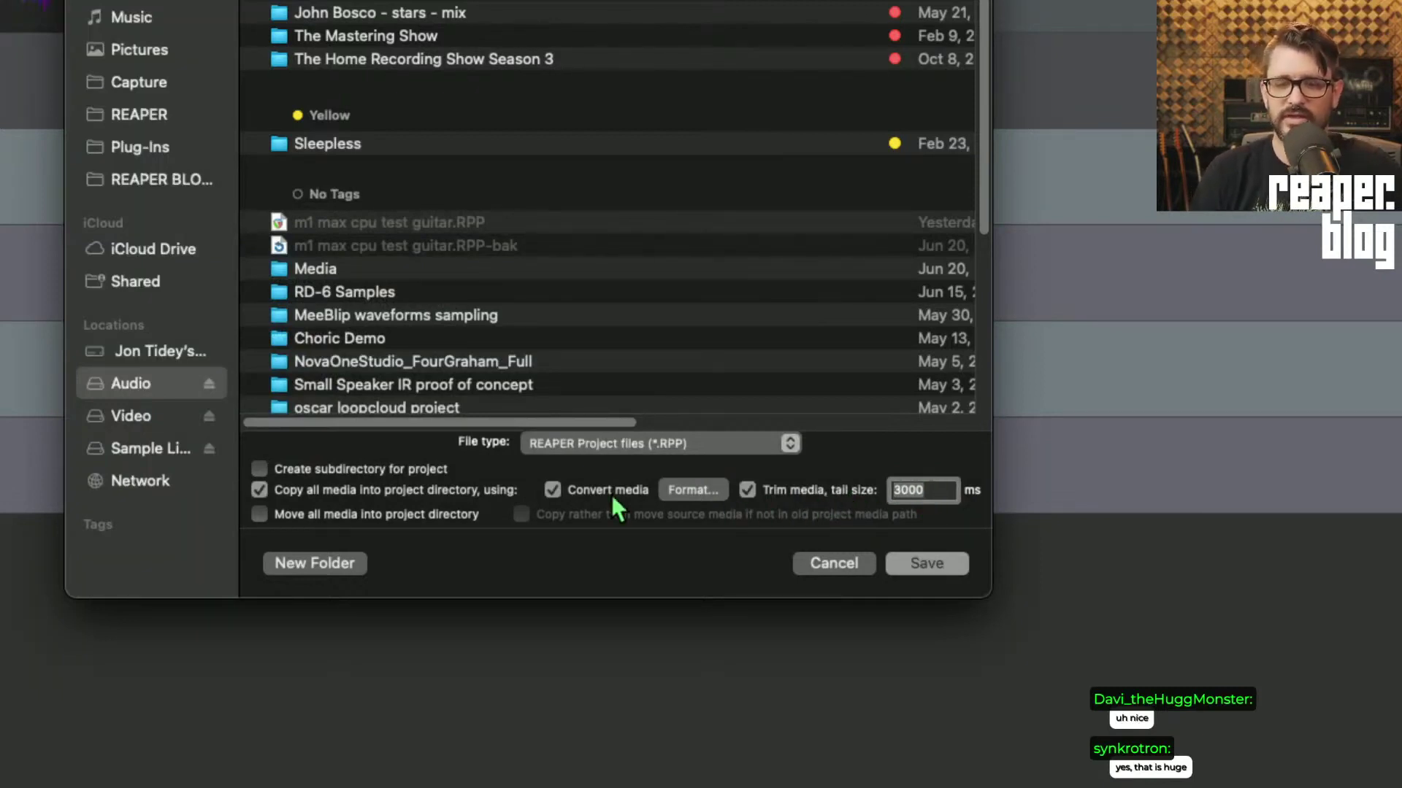
{"action": "left_click", "coordinate": [748, 491]}
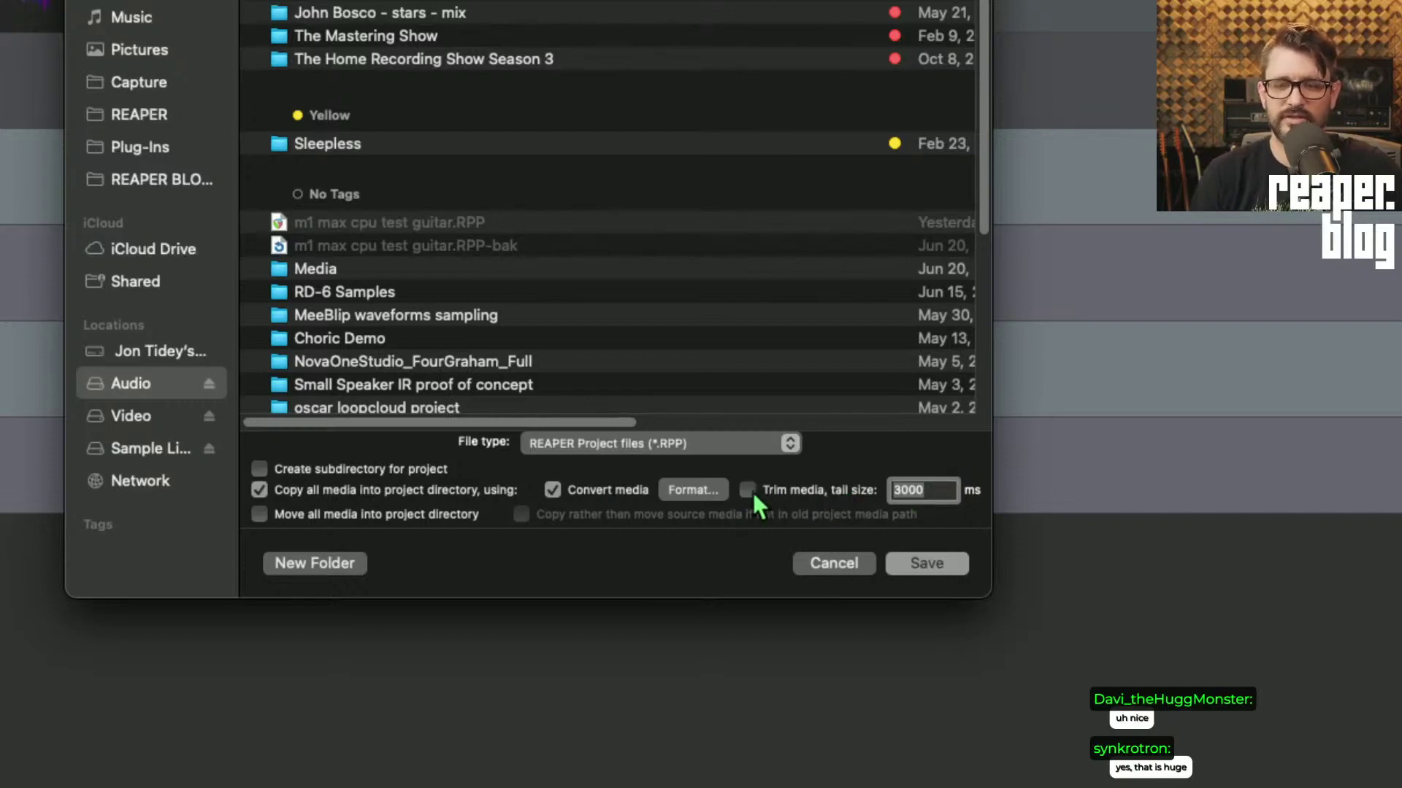
{"action": "left_click", "coordinate": [553, 489]}
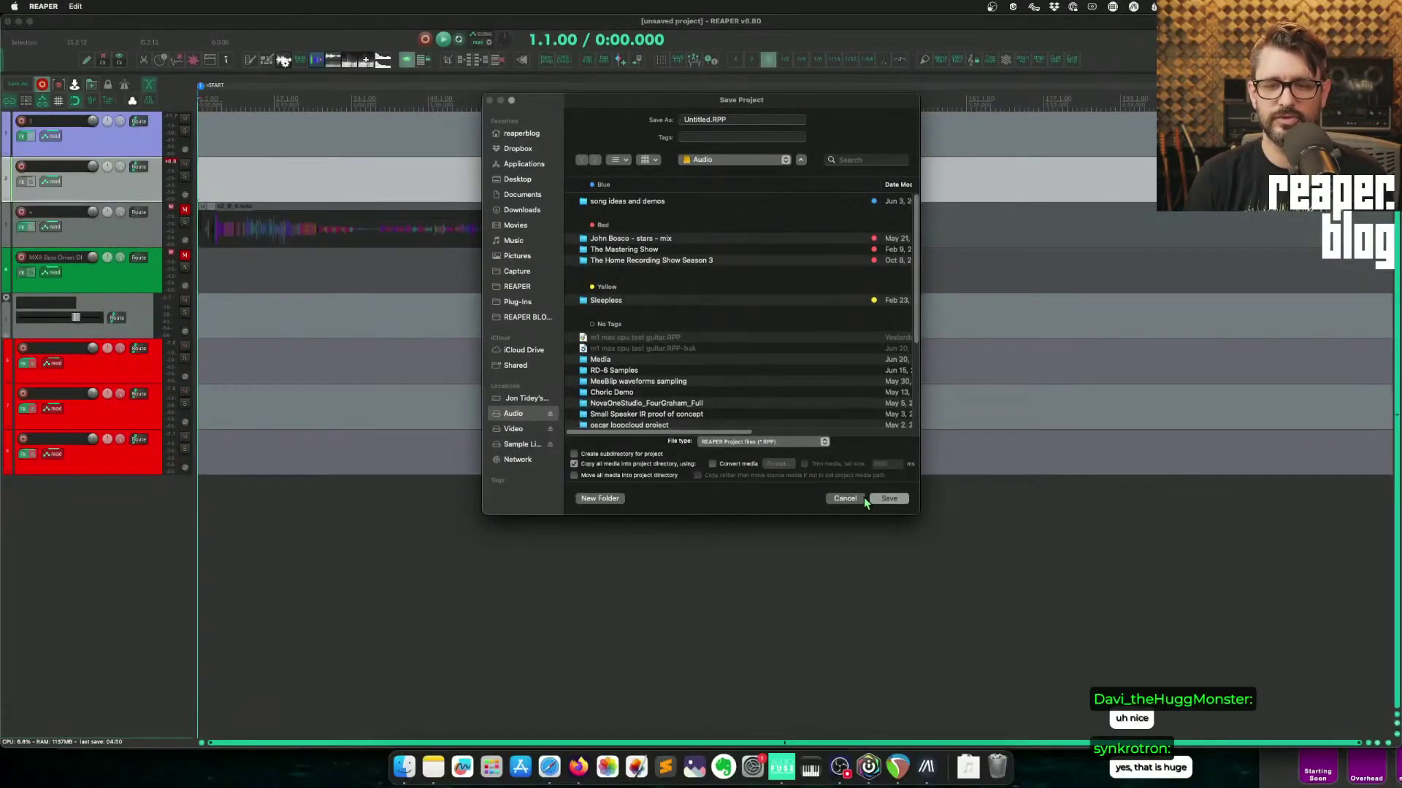
Close Save As unsaved and scroll the forum post back to the Operation complete screenshot
{"action": "left_click", "coordinate": [848, 498]}
{"action": "key", "text": "super+Tab"}
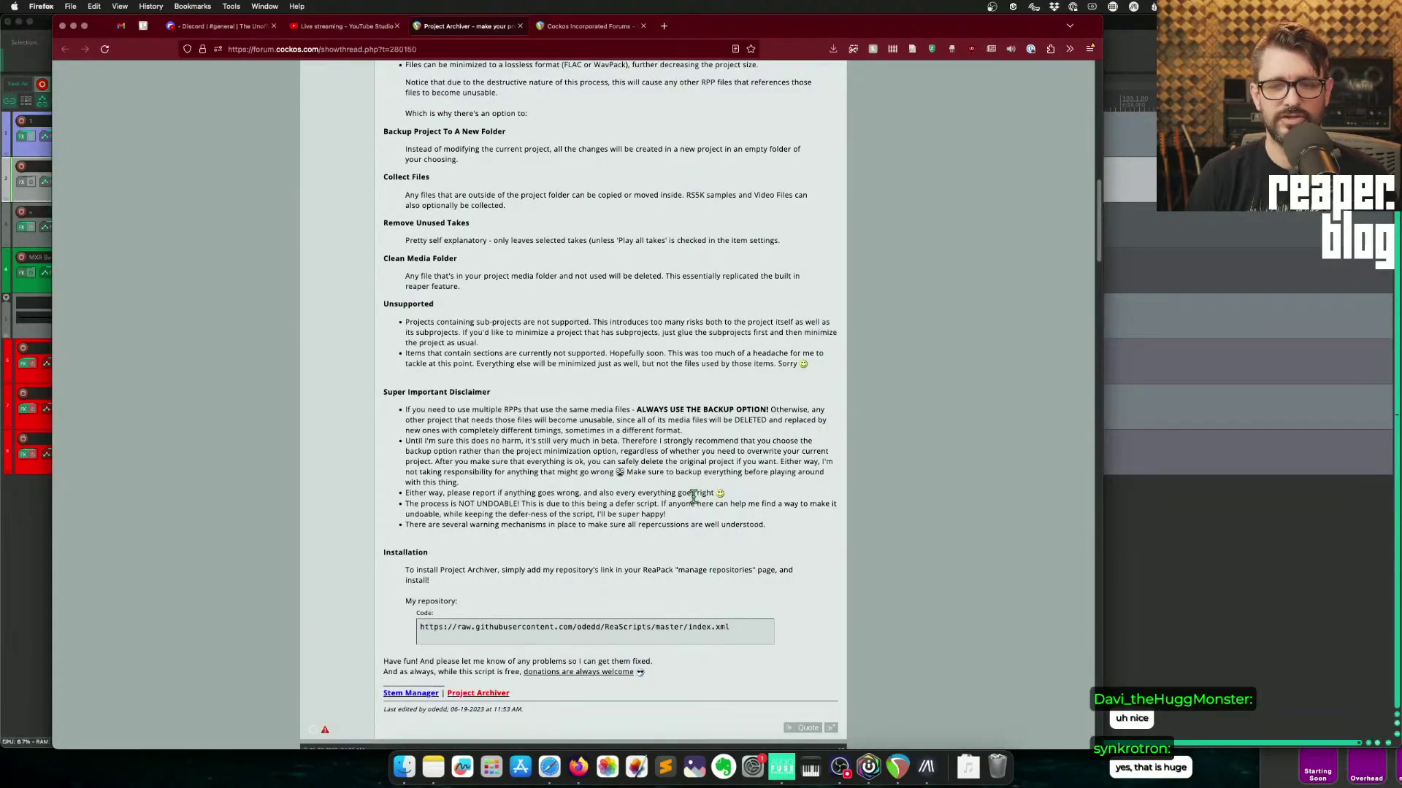
{"action": "scroll", "coordinate": [586, 497], "scroll_direction": "up", "scroll_amount": 10}
{"action": "scroll", "coordinate": [587, 425], "scroll_direction": "down", "scroll_amount": 2}
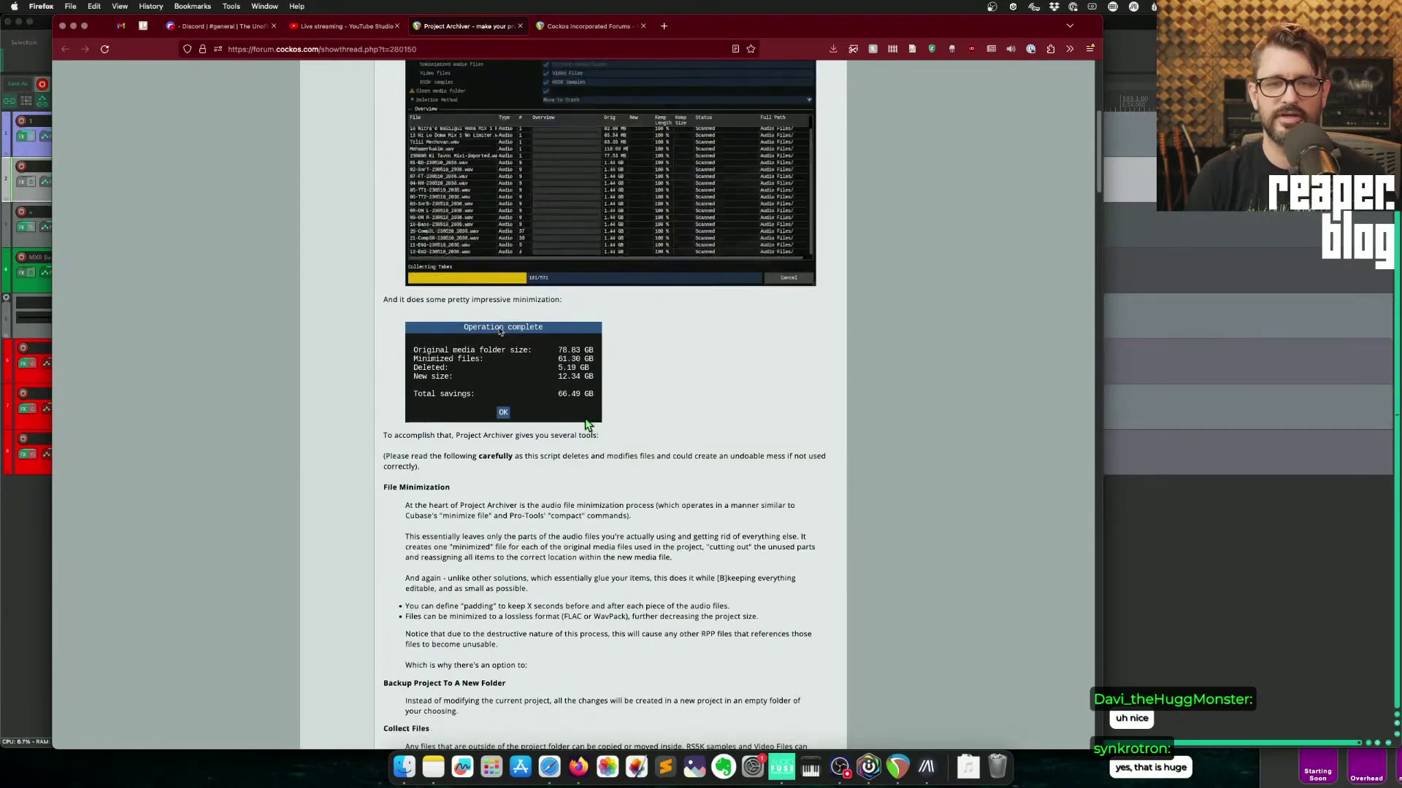
In REAPER, choose File > Open project to open an existing project
{"action": "left_click", "coordinate": [23, 530]}
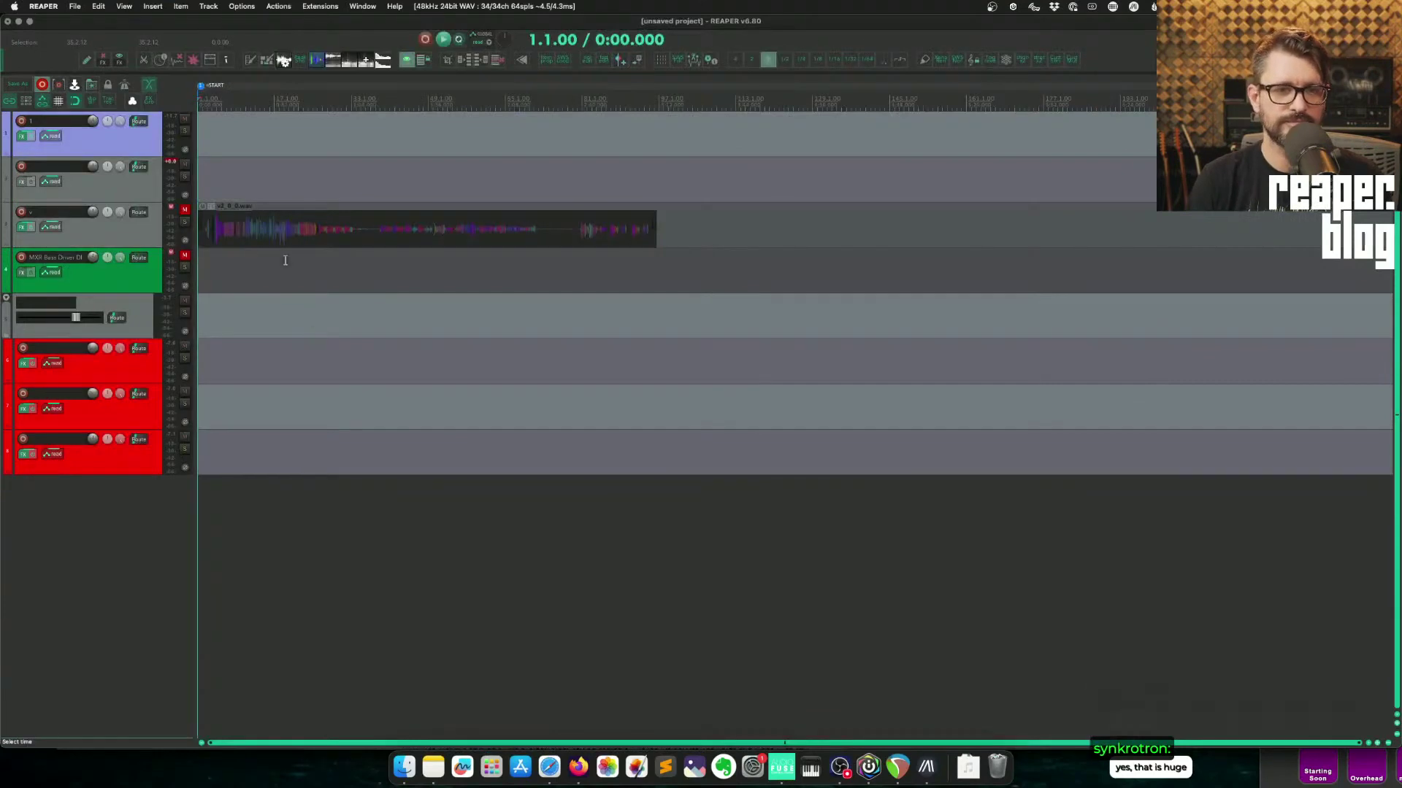
{"action": "left_click", "coordinate": [94, 7]}
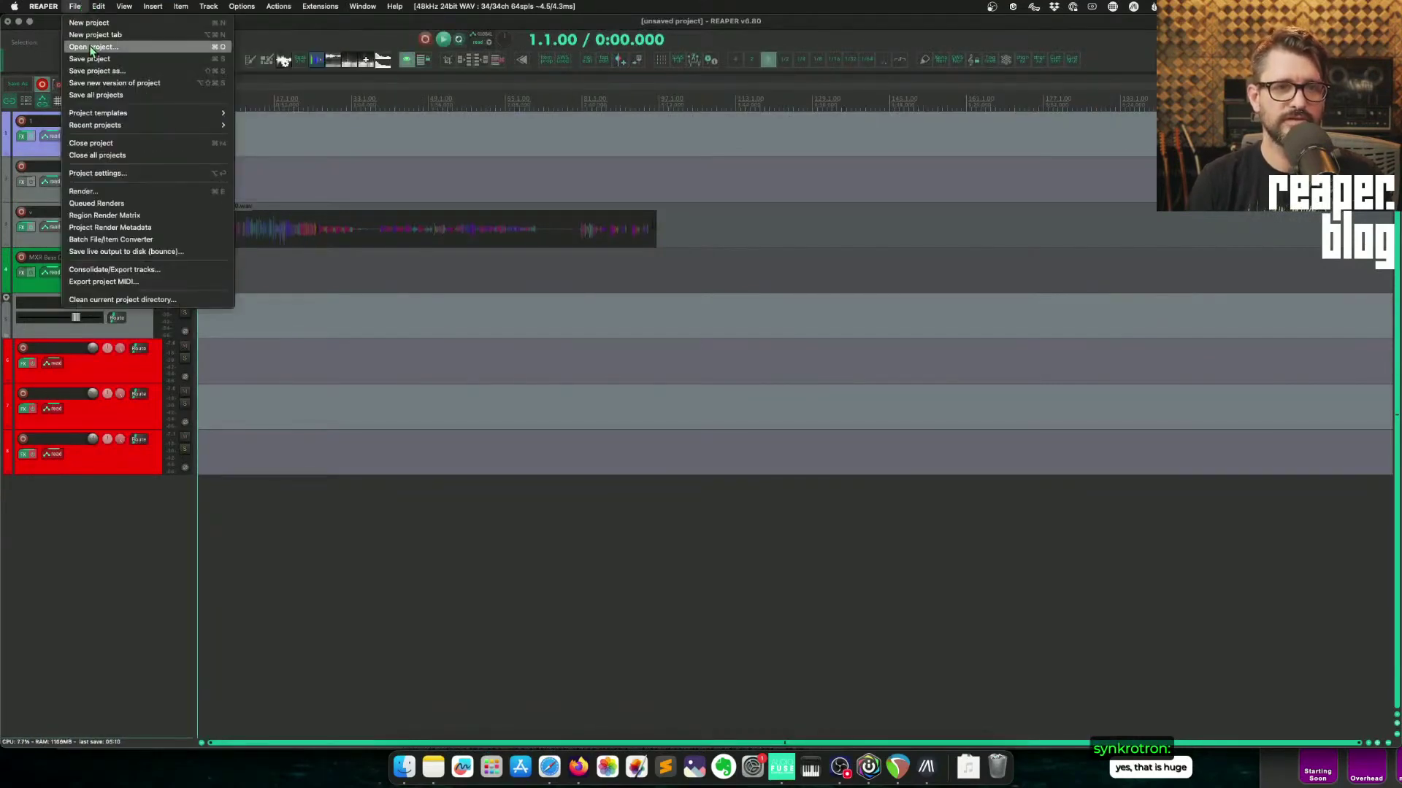
{"action": "left_click", "coordinate": [124, 124]}
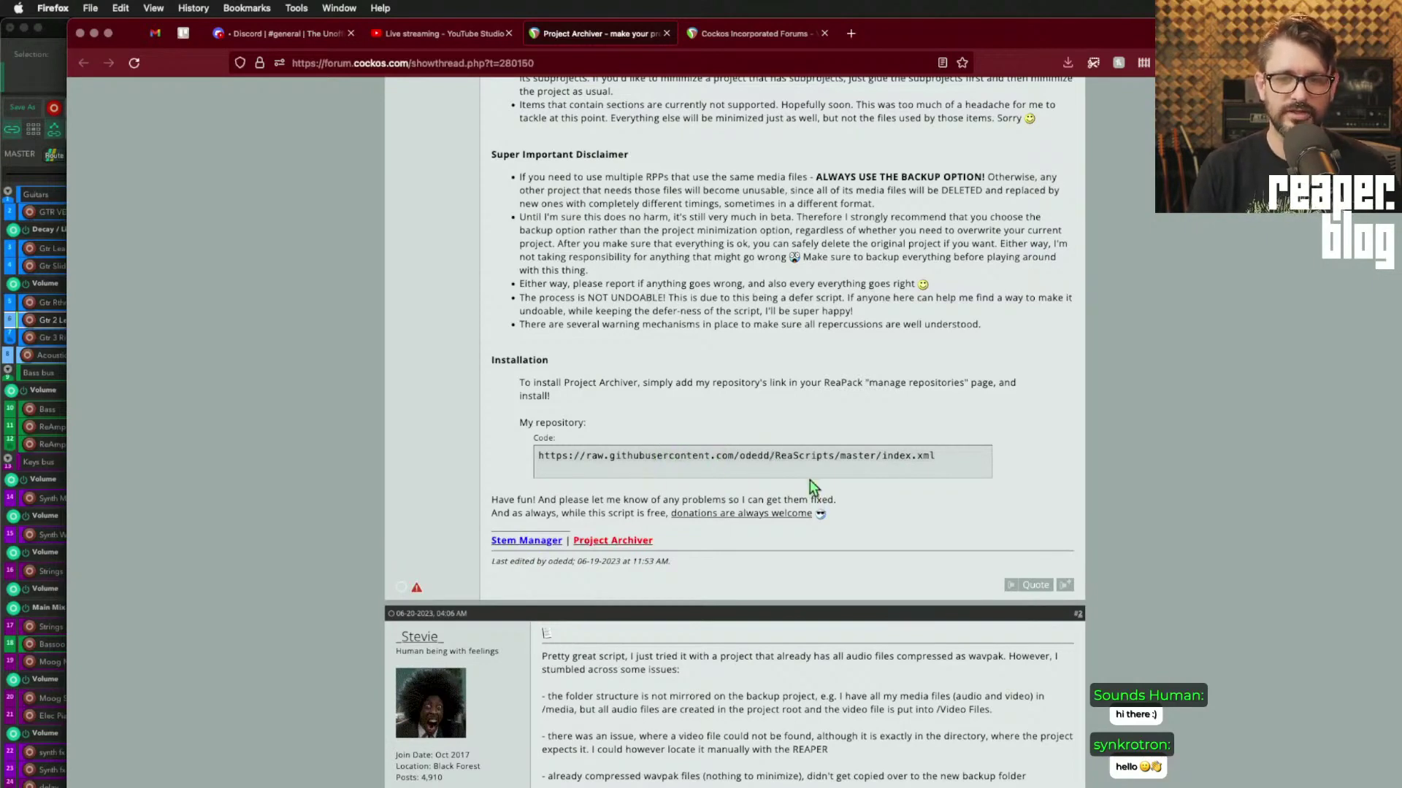
Start Extensions > ReaPack > Import a repository, then cancel the import
{"action": "left_click", "coordinate": [35, 70]}
{"action": "left_click", "coordinate": [410, 8]}
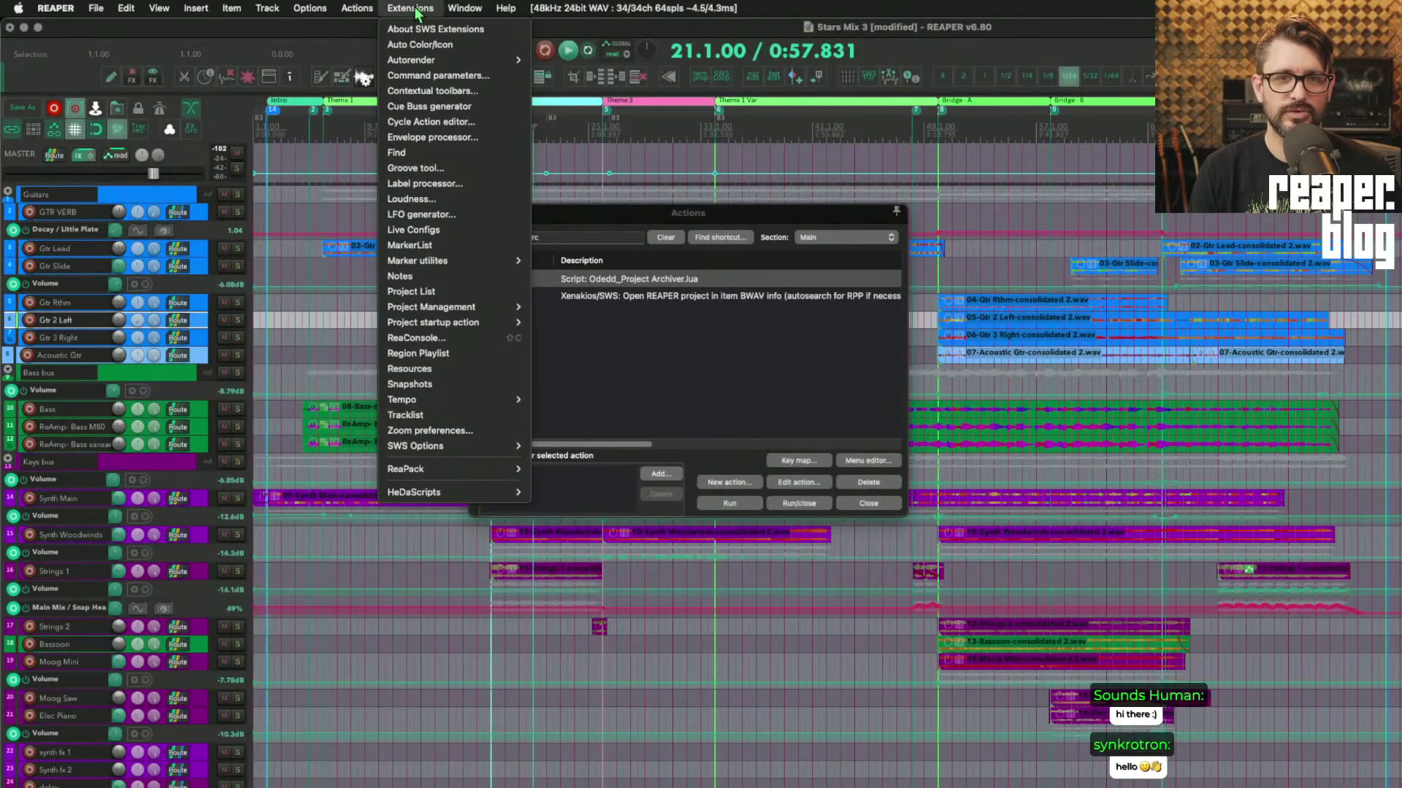
{"action": "mouse_move", "coordinate": [436, 479]}
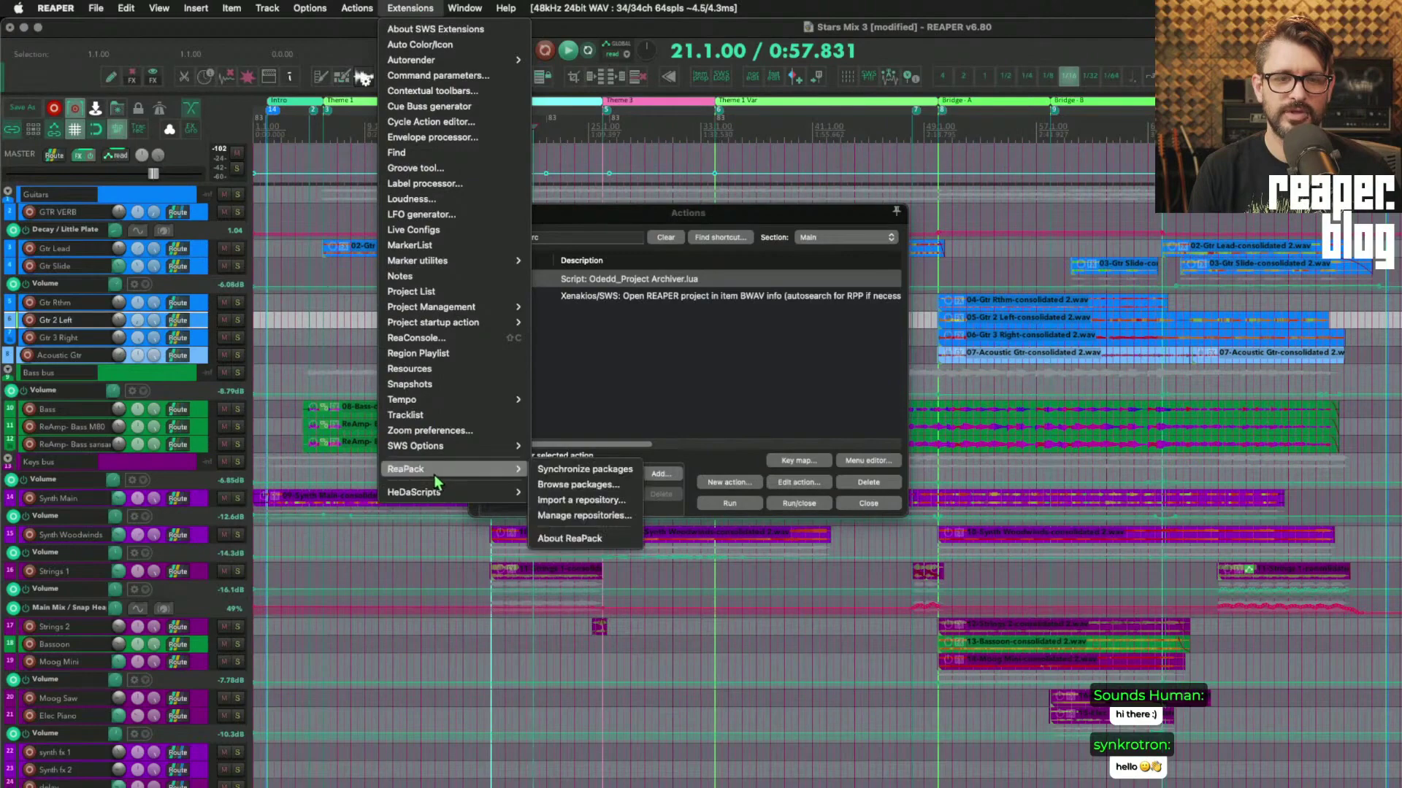
{"action": "left_click", "coordinate": [622, 501]}
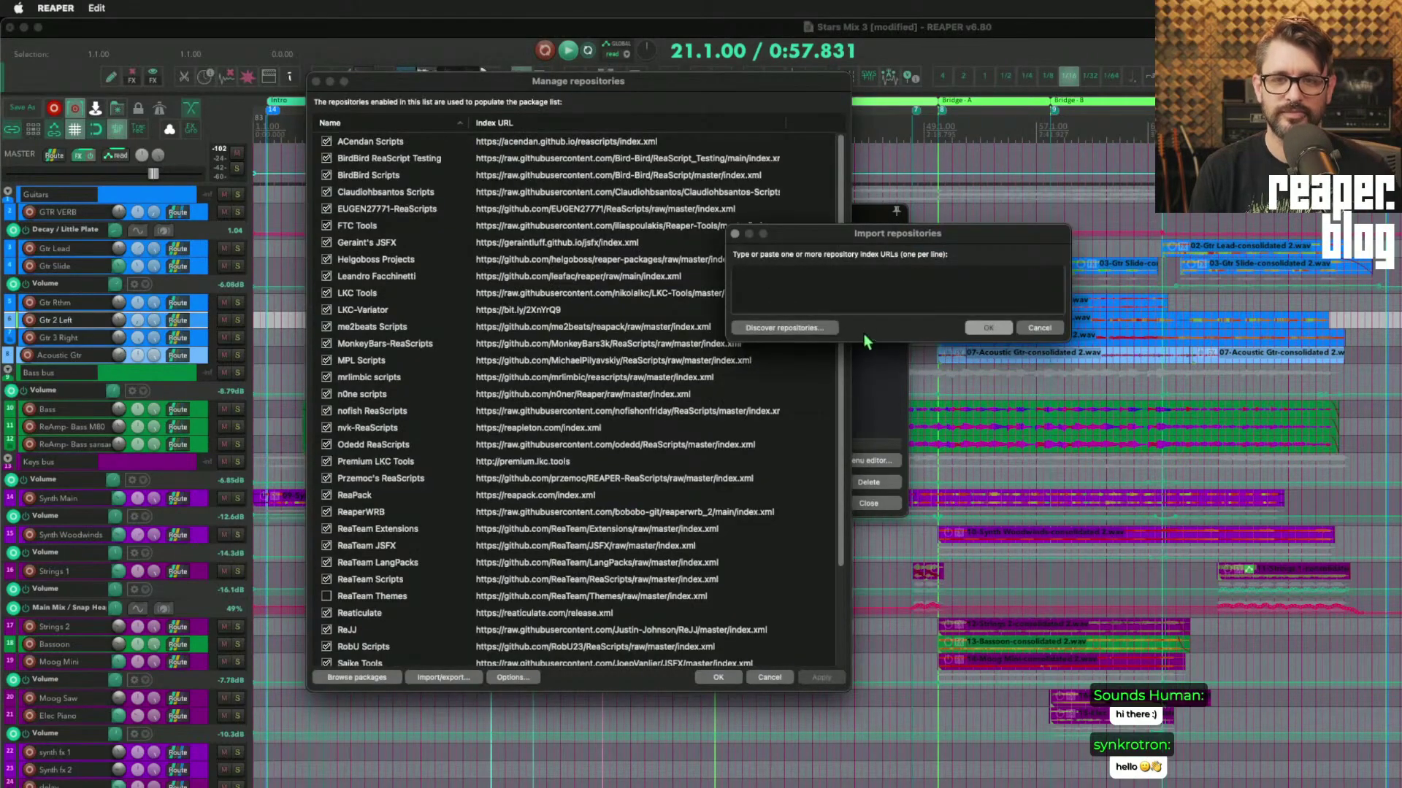
{"action": "left_click", "coordinate": [1039, 327]}
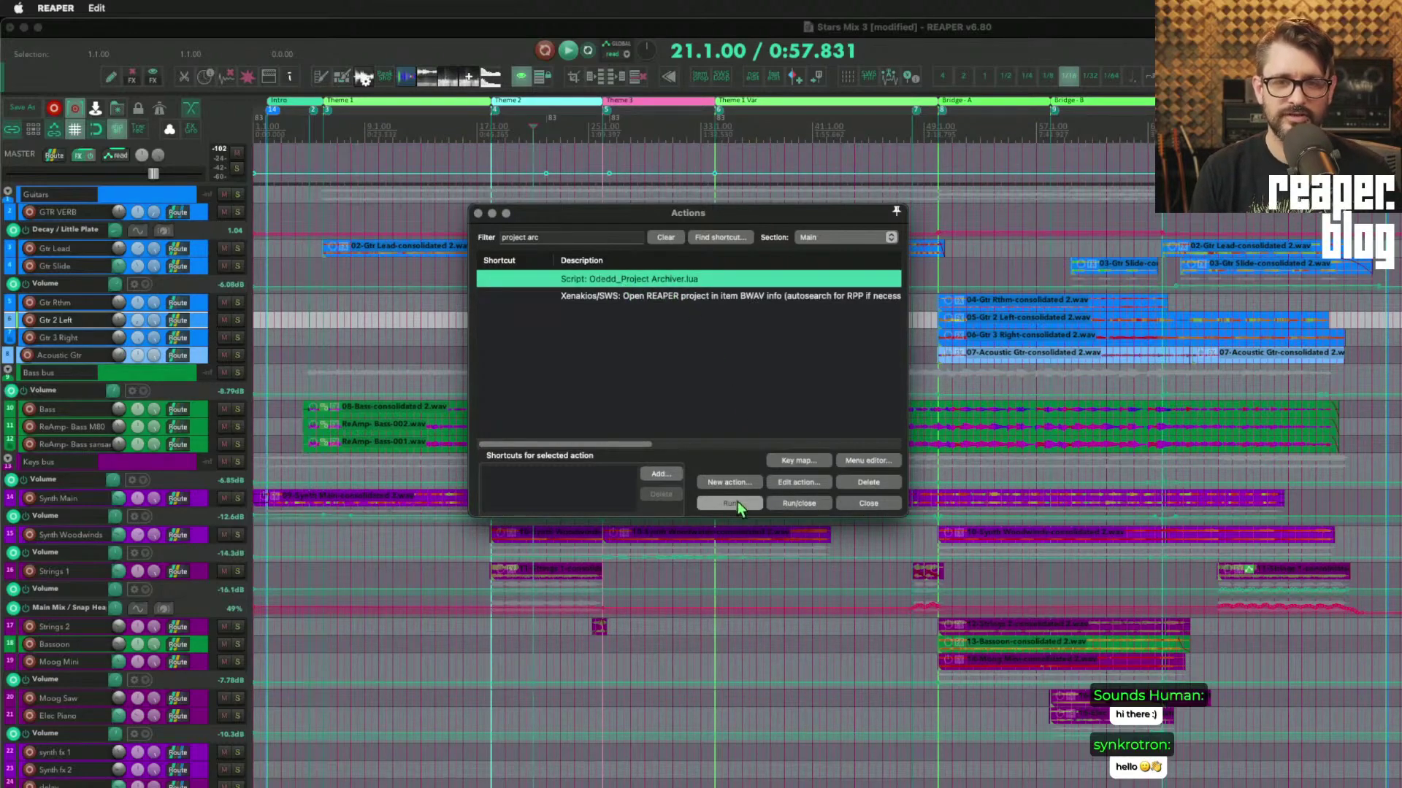
Run the Project Archiver script and set the minimized file types to Uncompressed & Lossless
{"action": "left_click", "coordinate": [794, 505]}
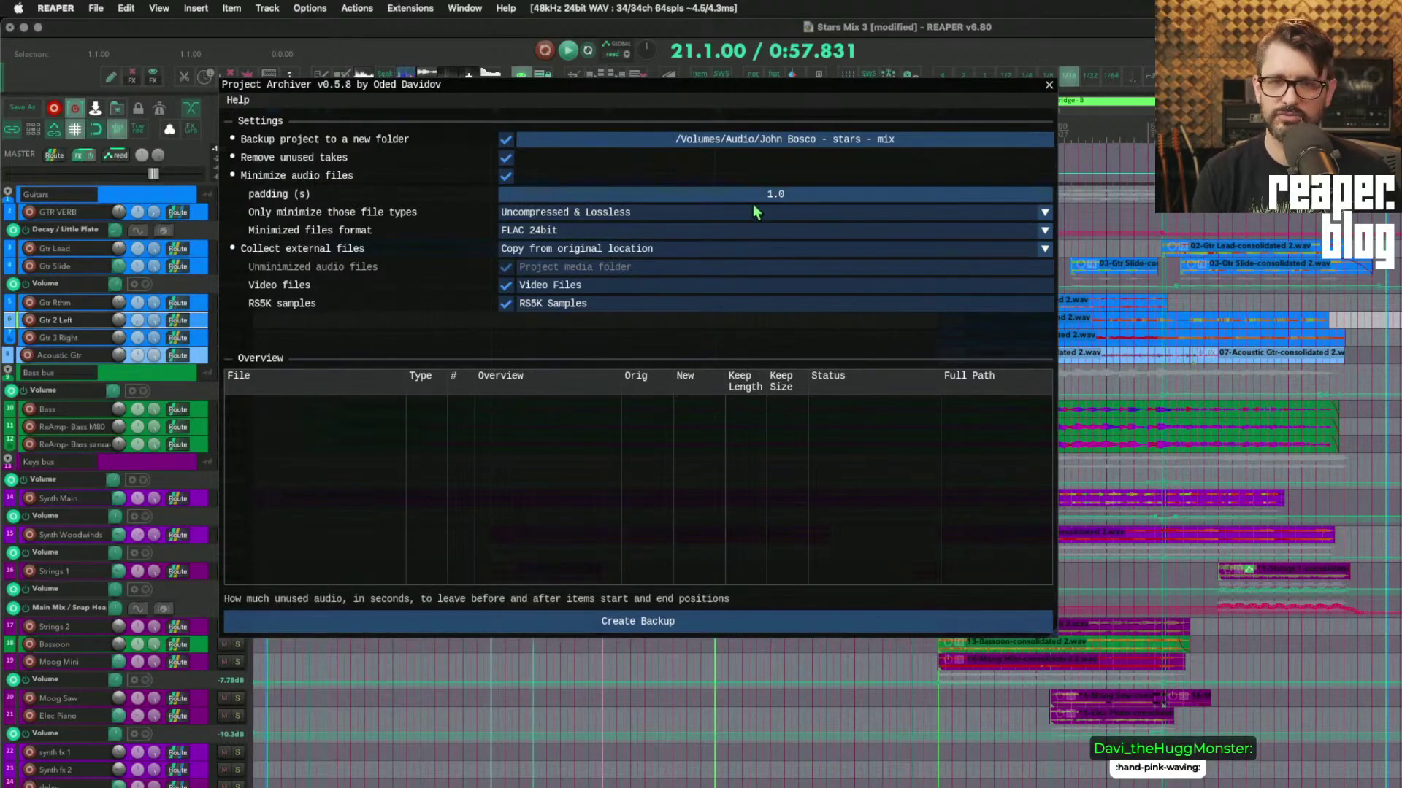
{"action": "left_click", "coordinate": [581, 210]}
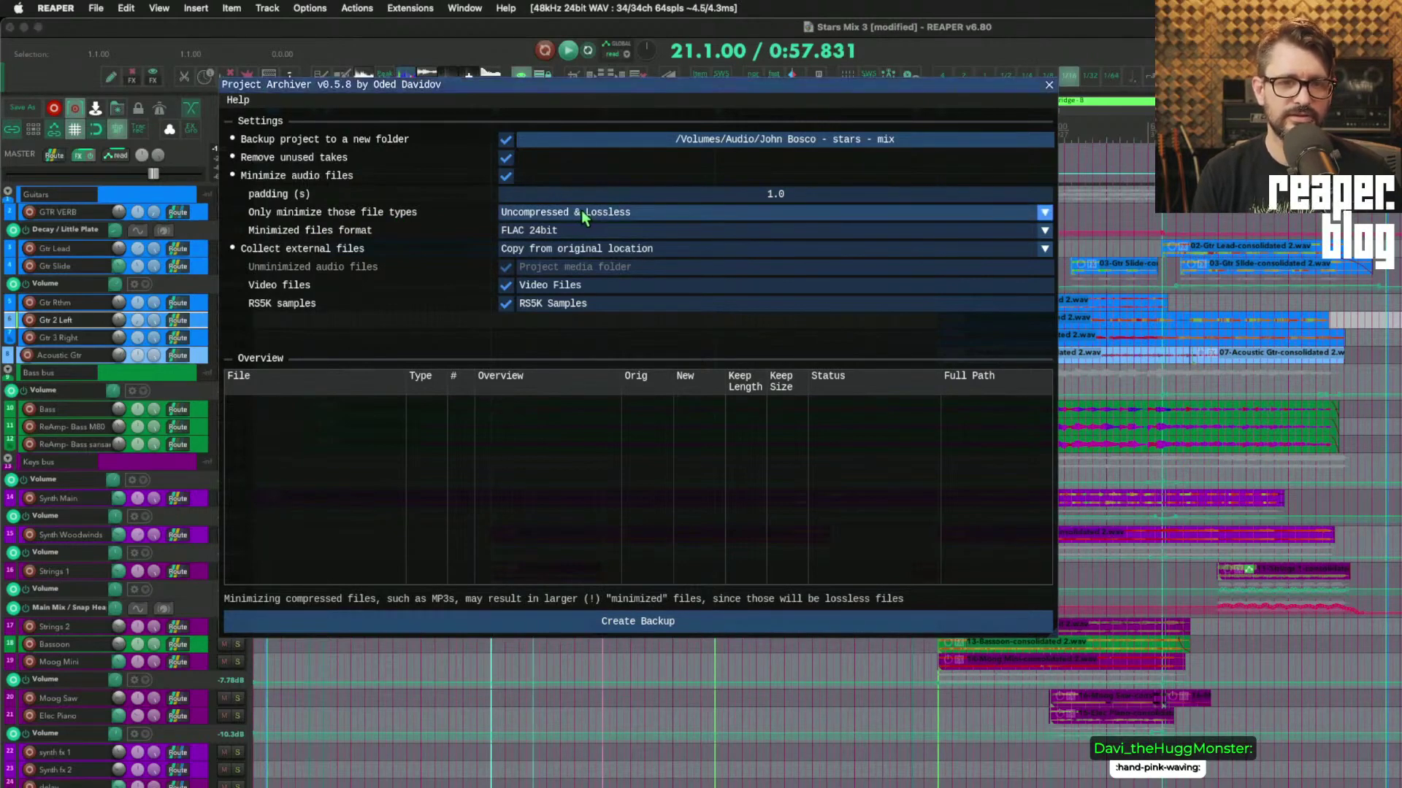
{"action": "left_click", "coordinate": [573, 246]}
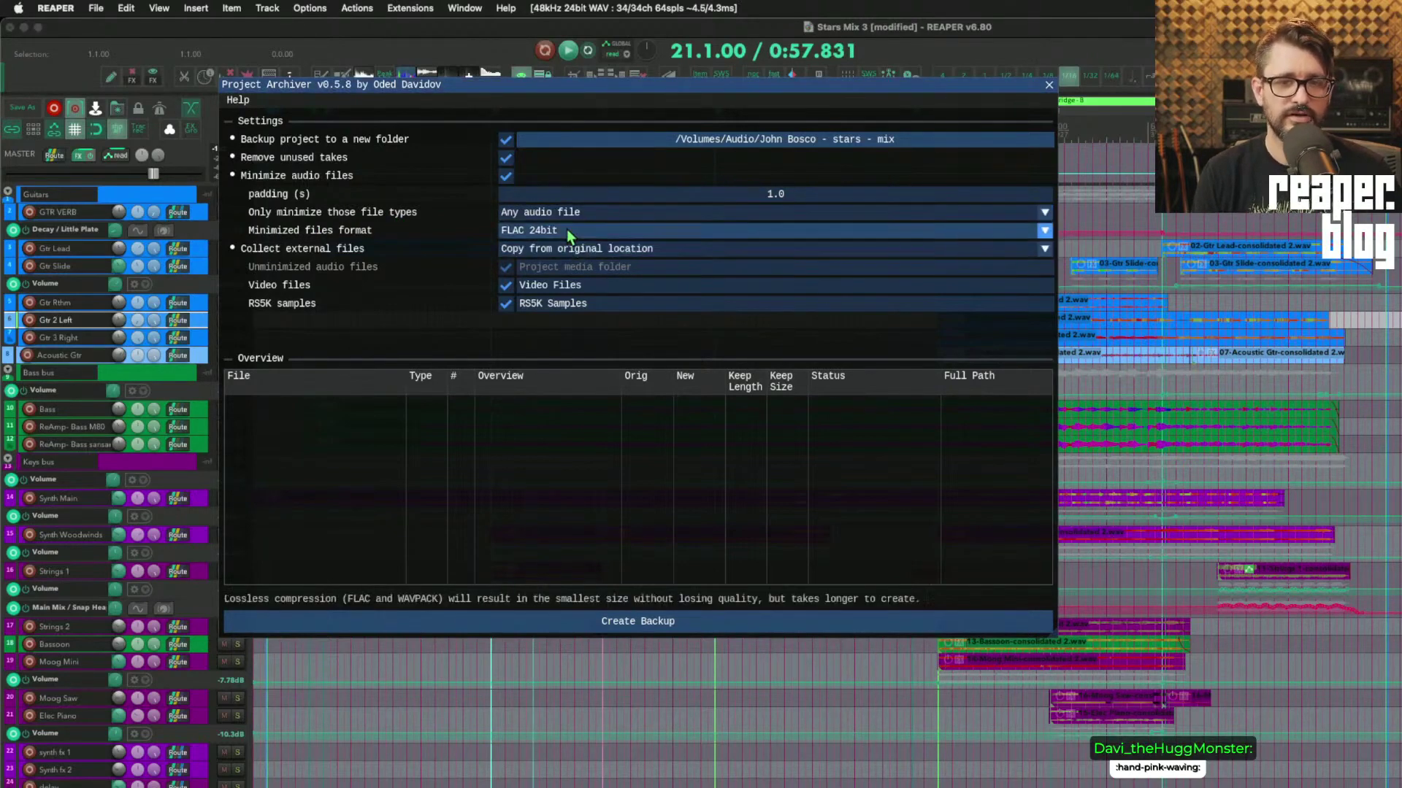
{"action": "left_click", "coordinate": [575, 211]}
{"action": "left_click", "coordinate": [576, 232]}
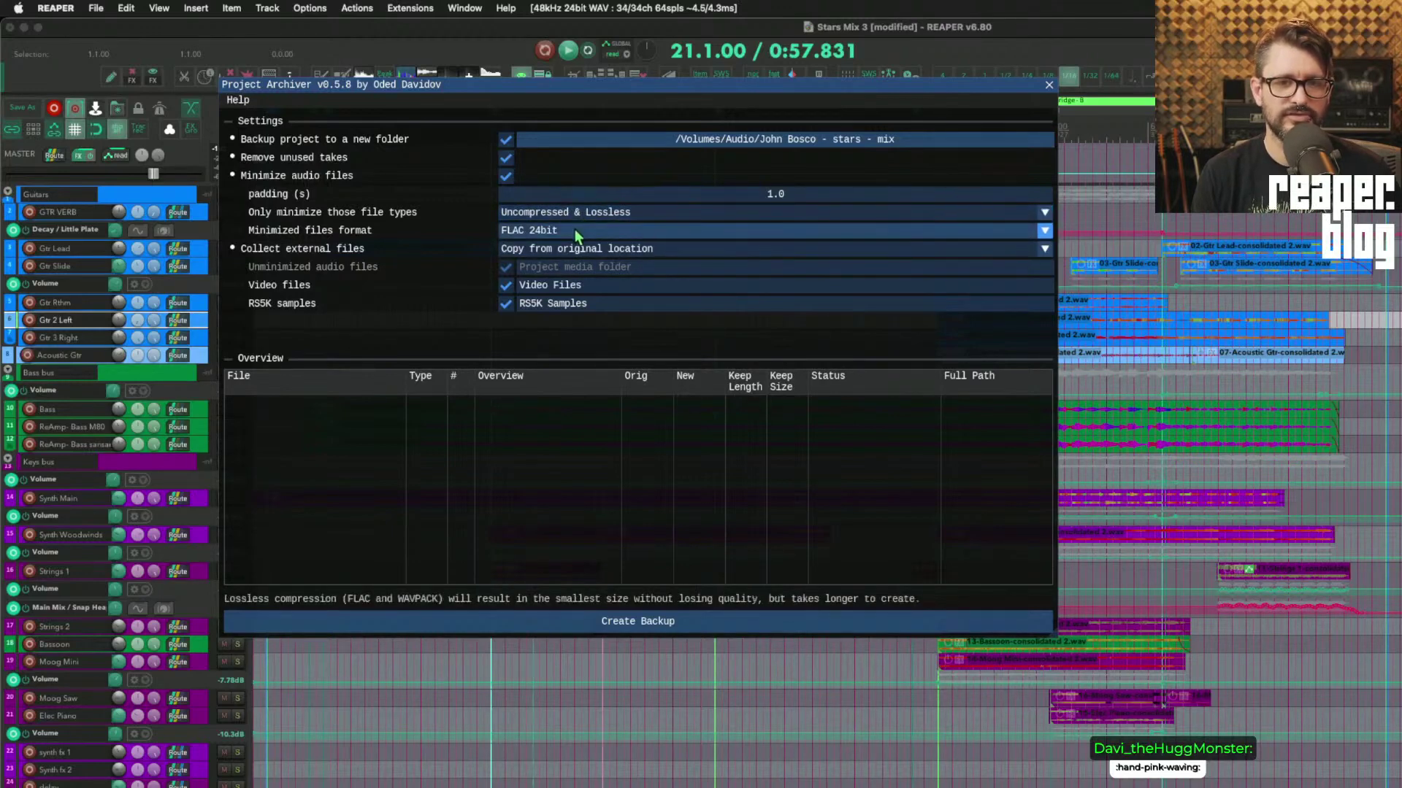
Keep FLAC 24bit output and collect external files by copying from original location
{"action": "left_click", "coordinate": [576, 229]}
{"action": "left_click", "coordinate": [555, 278]}
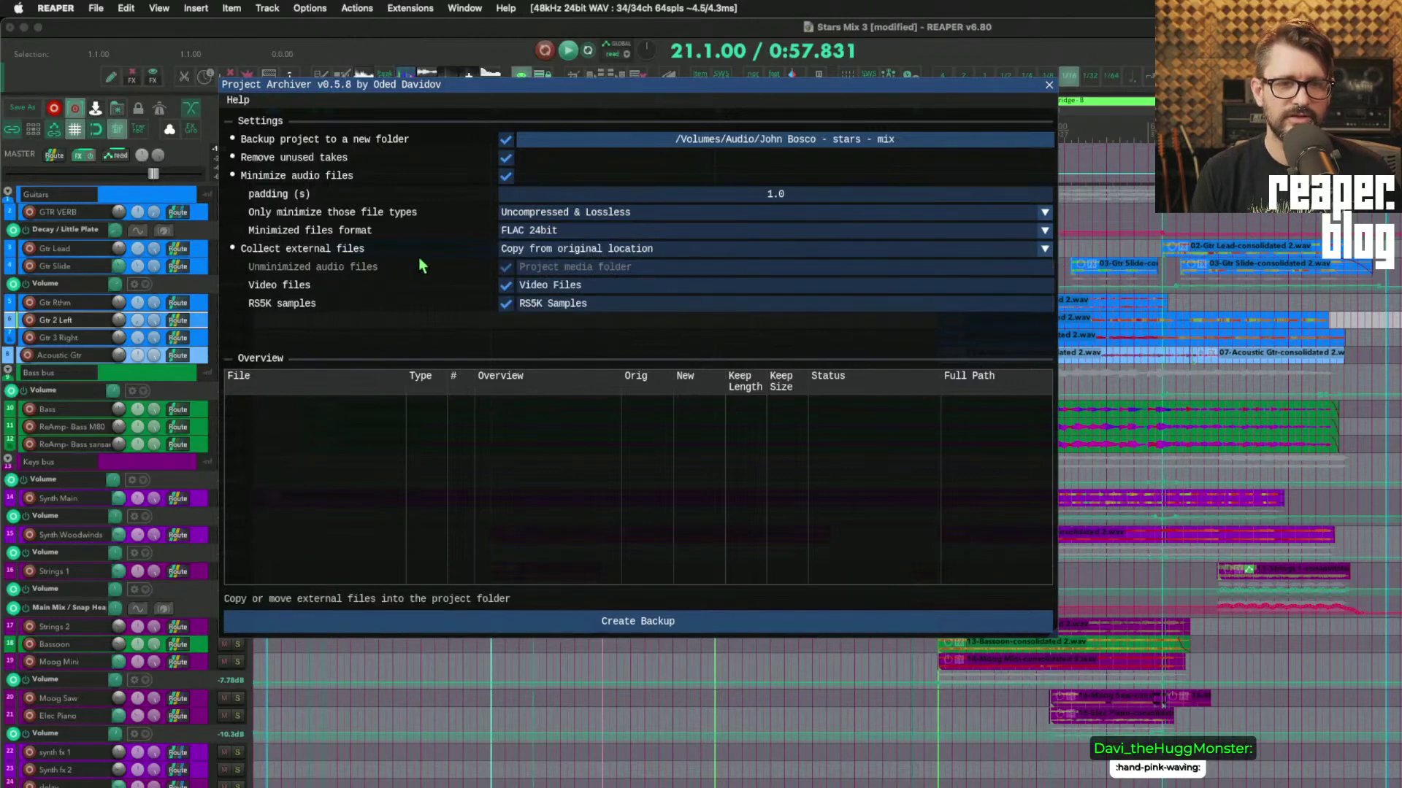
{"action": "left_click", "coordinate": [563, 250]}
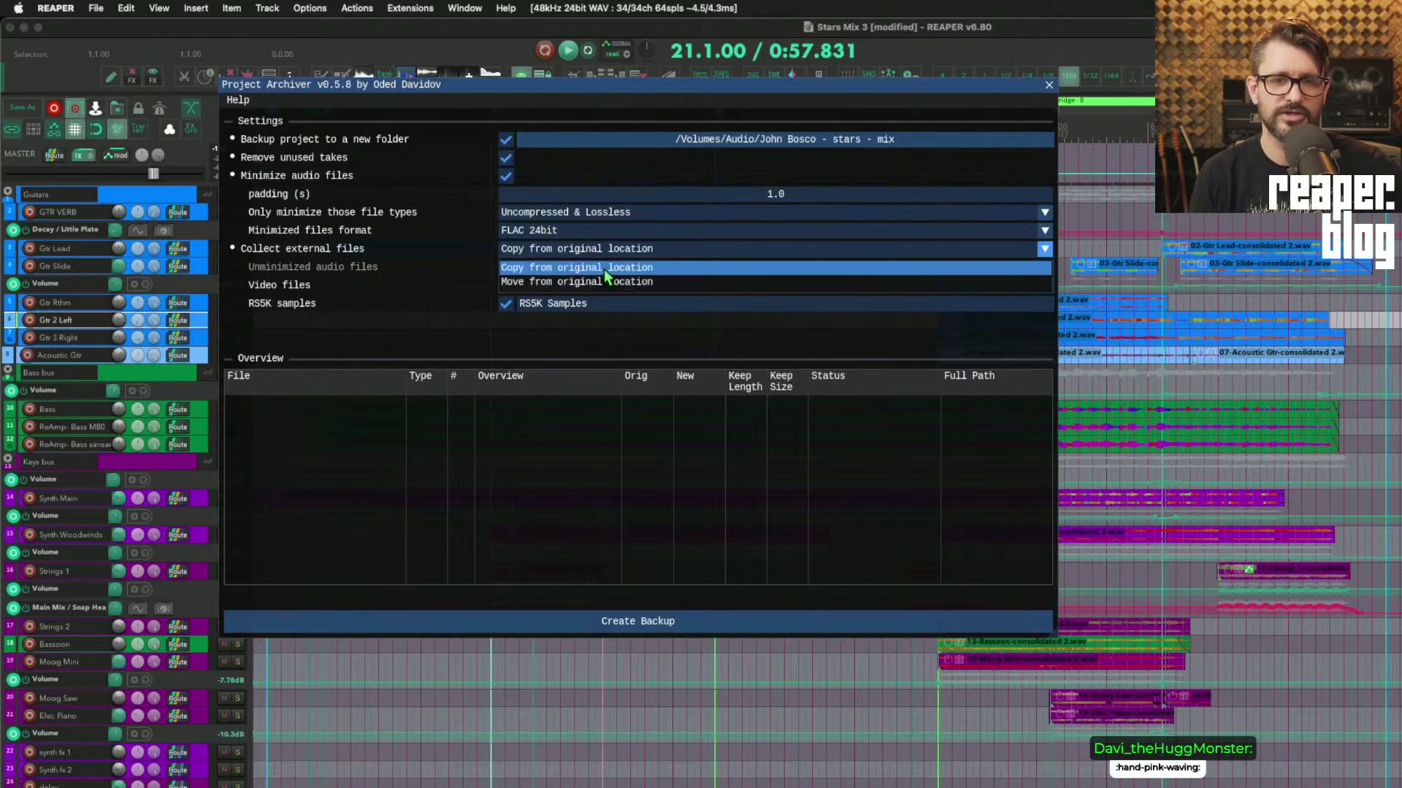
{"action": "left_click", "coordinate": [599, 267]}
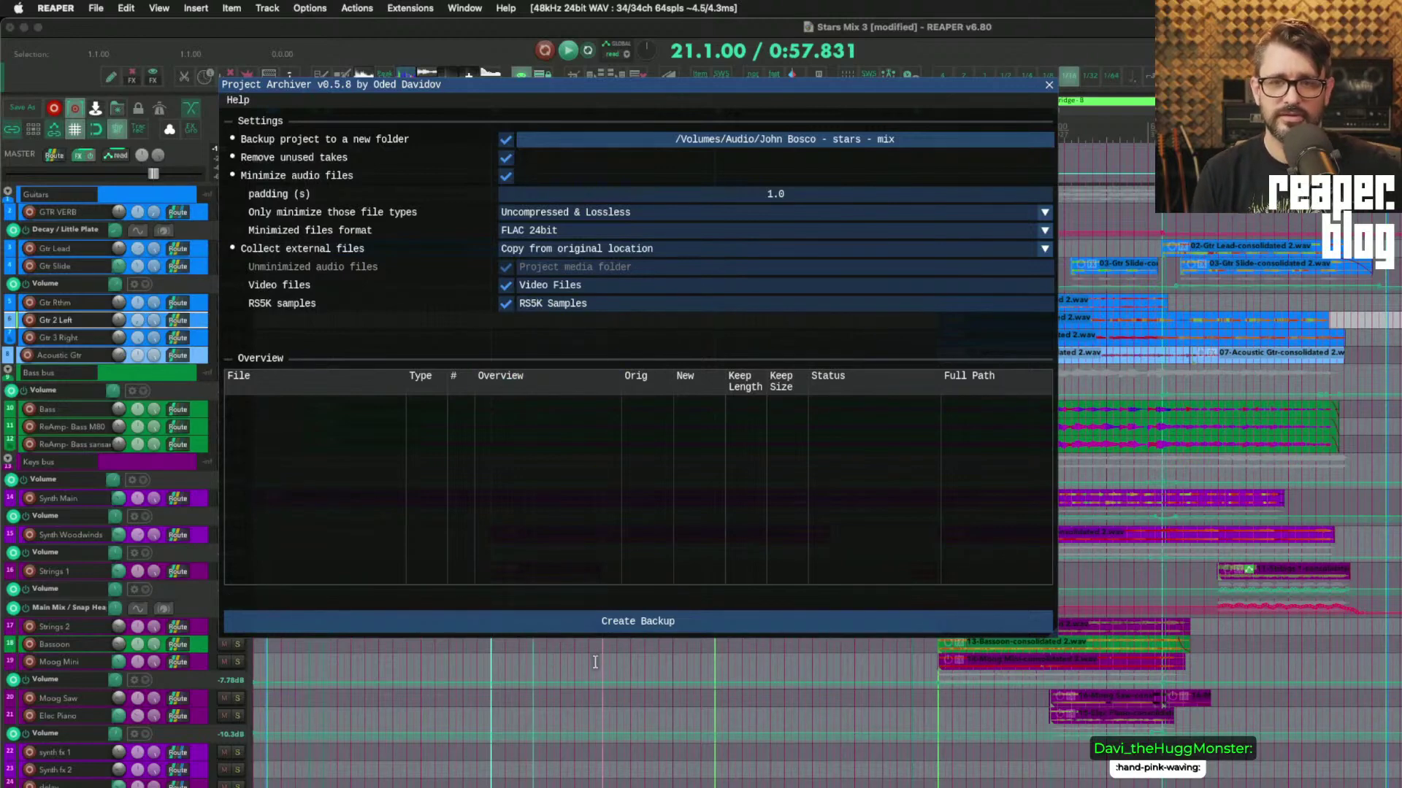
Create a new Stars Archive folder as the backup destination and start the backup
{"action": "left_click", "coordinate": [646, 624]}
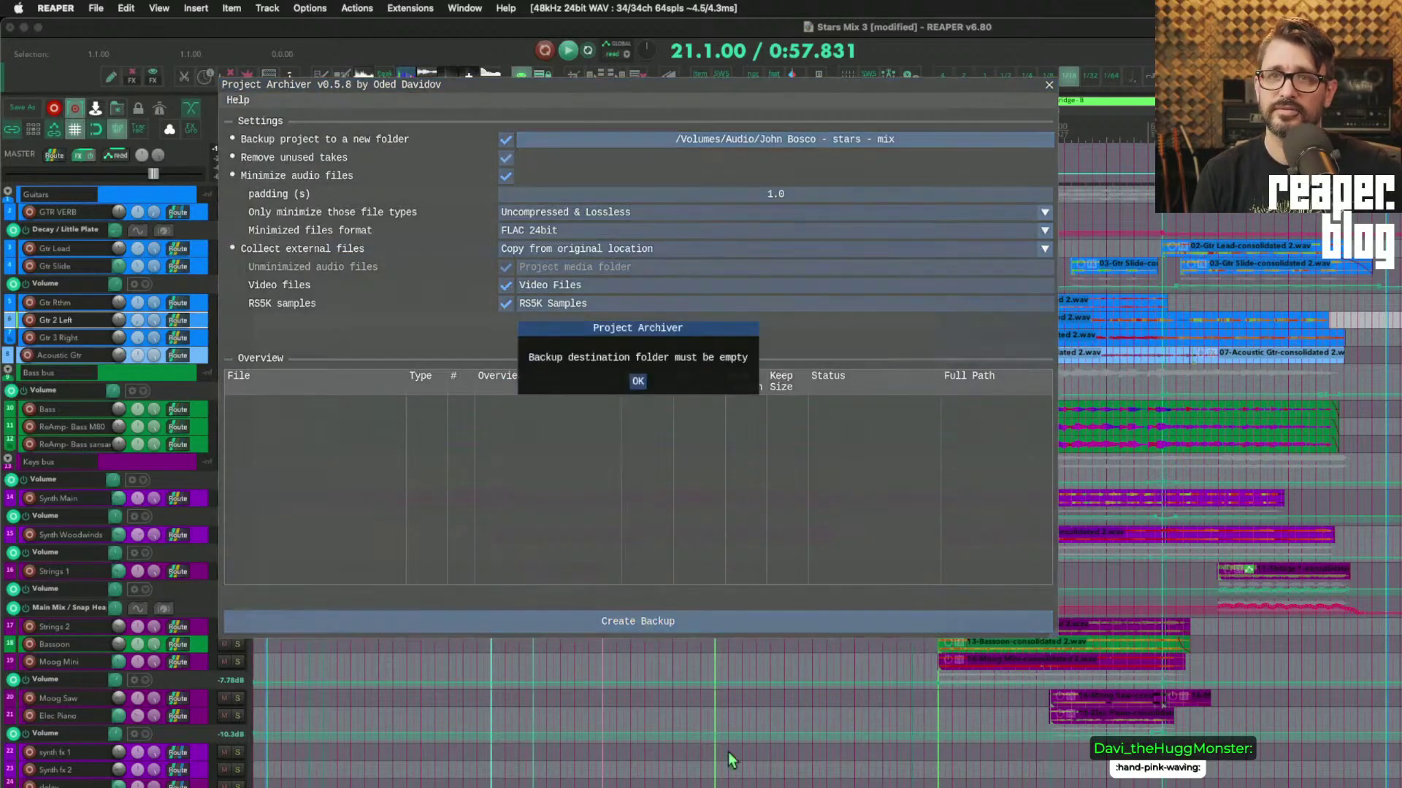
{"action": "left_click", "coordinate": [638, 383]}
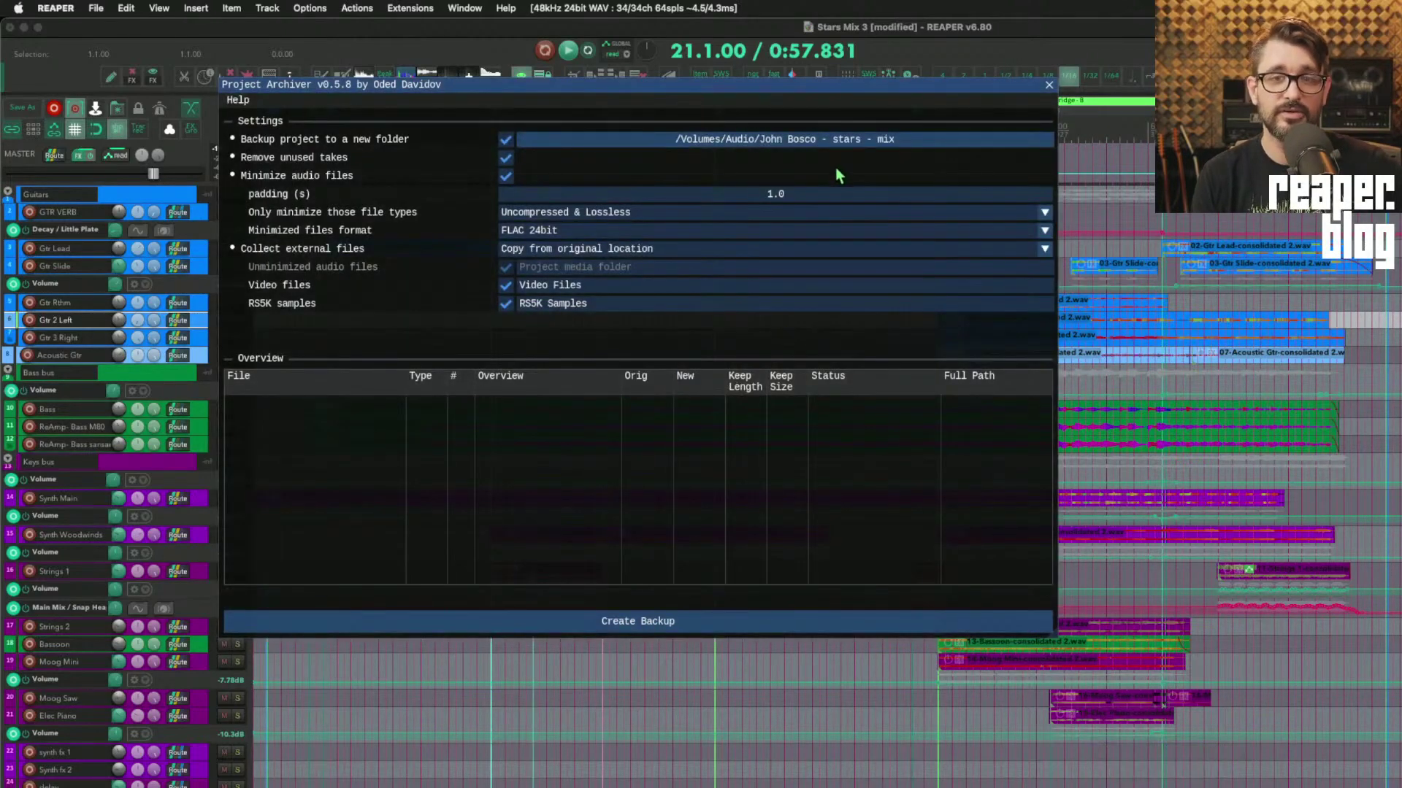
{"action": "left_click", "coordinate": [607, 143]}
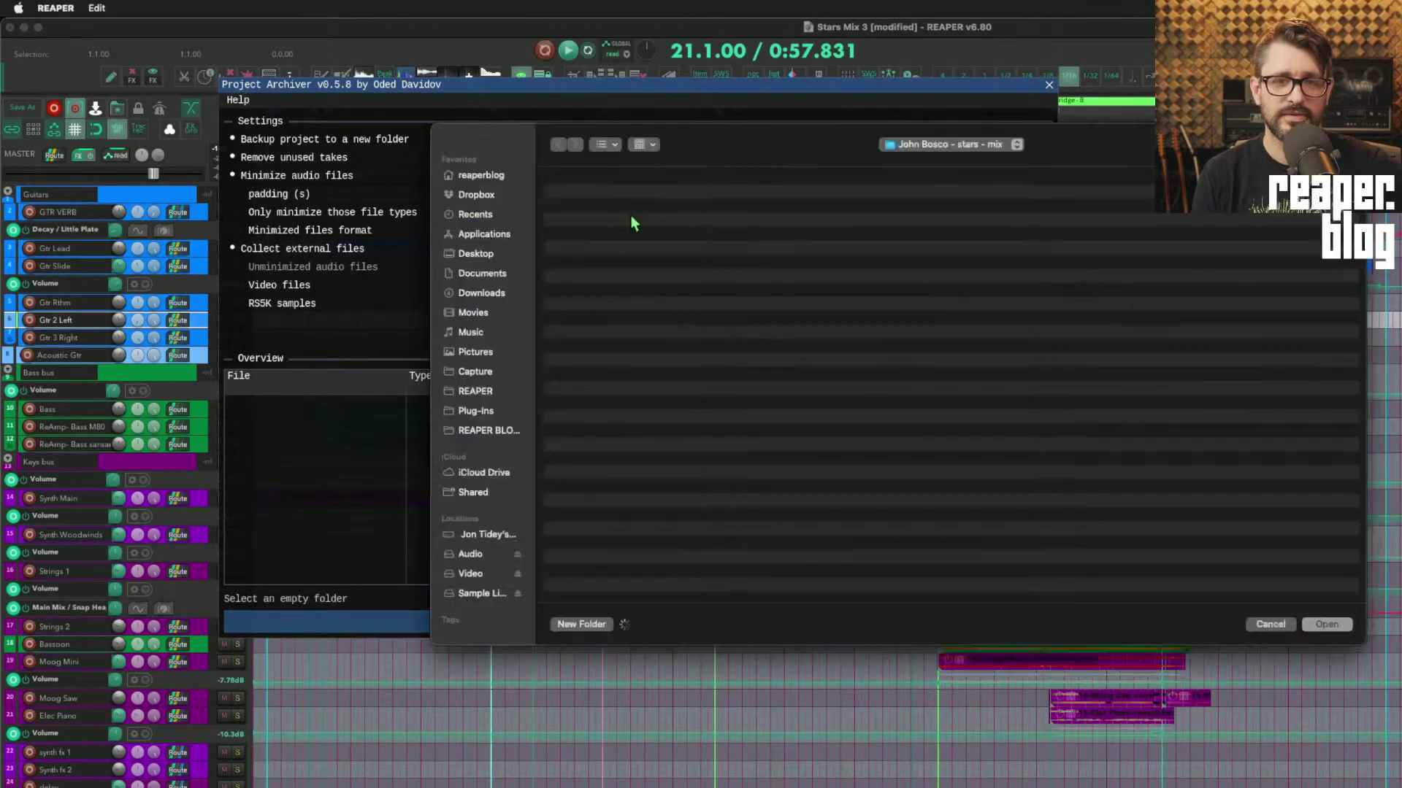
{"action": "left_click", "coordinate": [584, 624]}
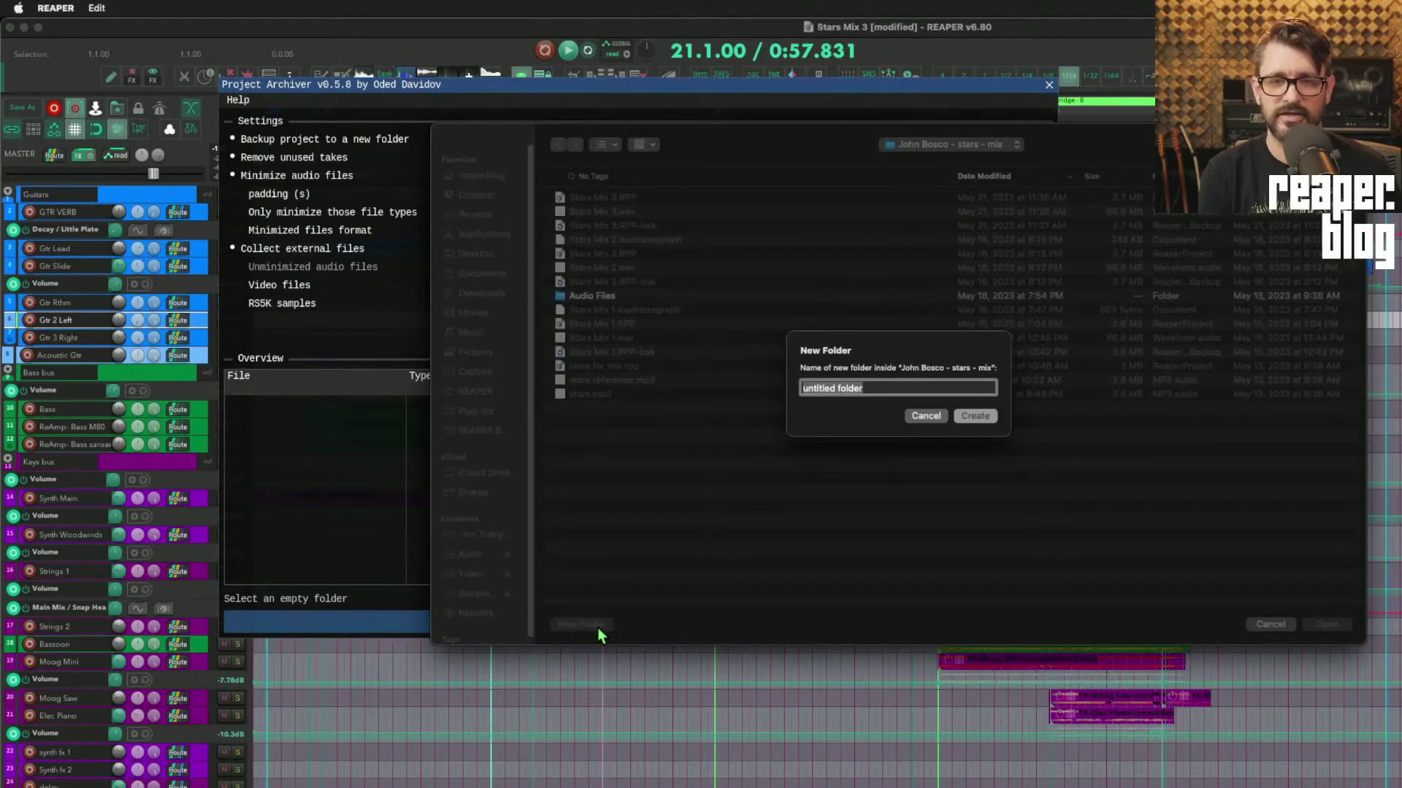
{"action": "type", "text": "Archive"}
{"action": "key", "text": "Return"}
{"action": "key", "text": "Return"}
{"action": "left_click", "coordinate": [652, 621]}
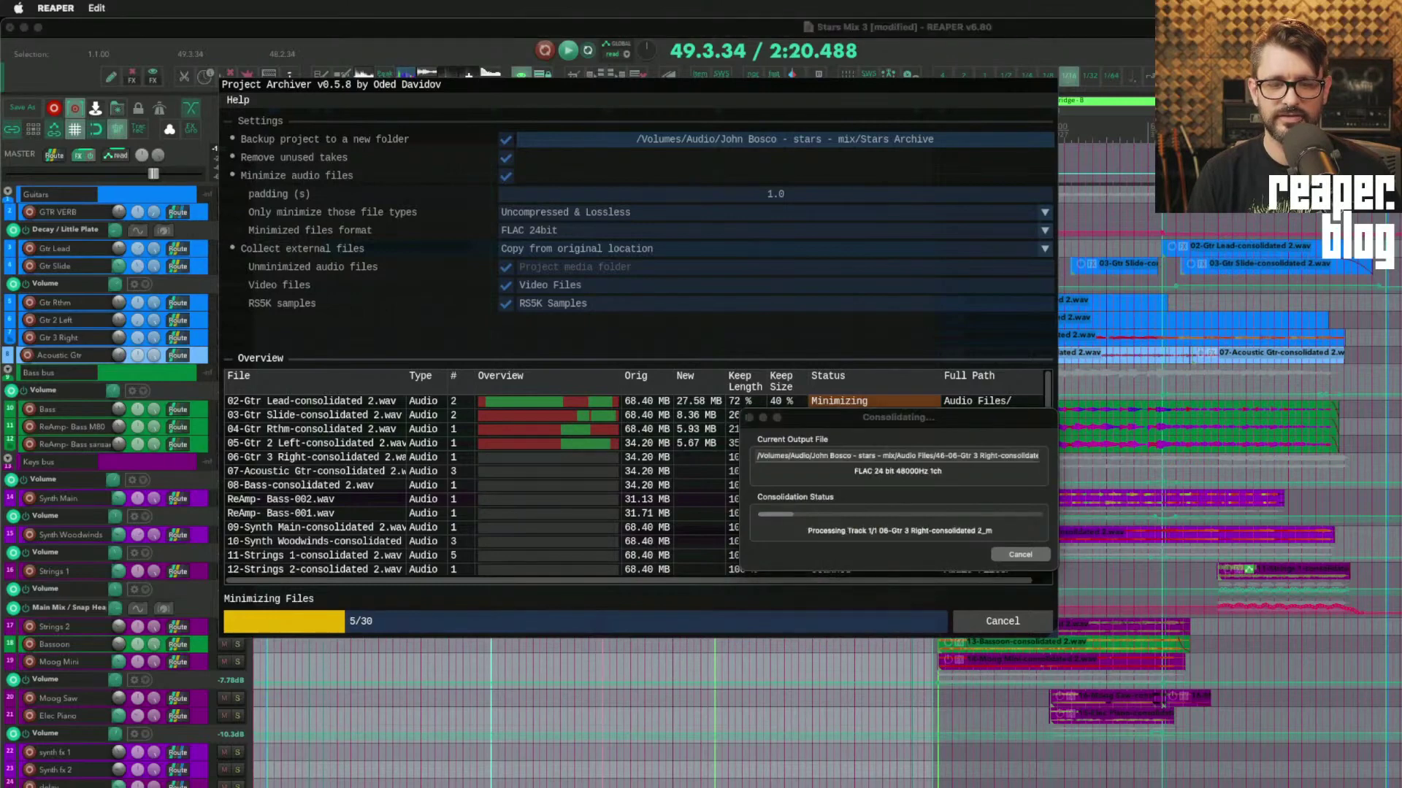
Open the stars mix project folder in Finder and place it beside the archiver's progress
{"action": "key", "text": "super+Tab"}
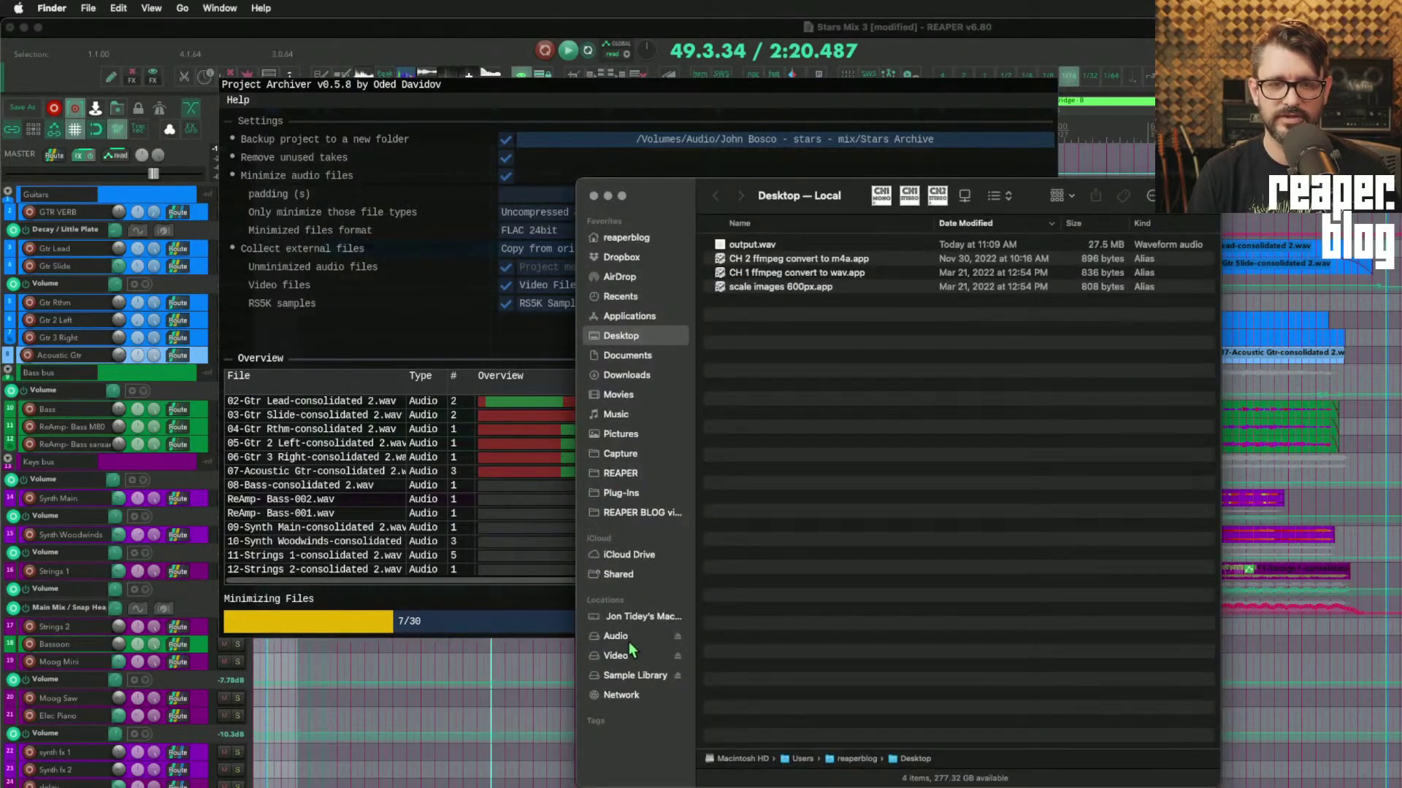
{"action": "left_click", "coordinate": [624, 637]}
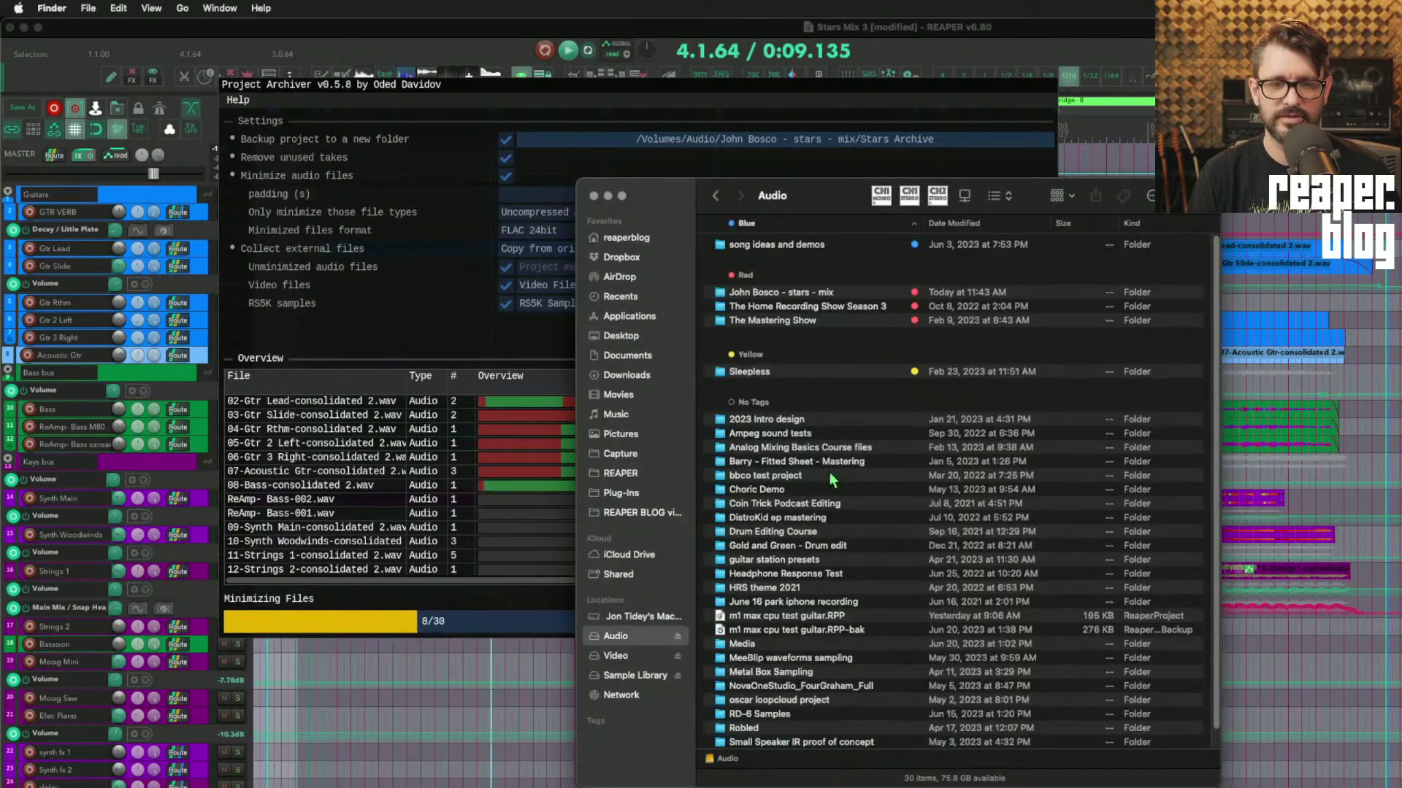
{"action": "double_click", "coordinate": [787, 295]}
{"action": "left_click_drag", "start_coordinate": [705, 248], "coordinate": [812, 221]}
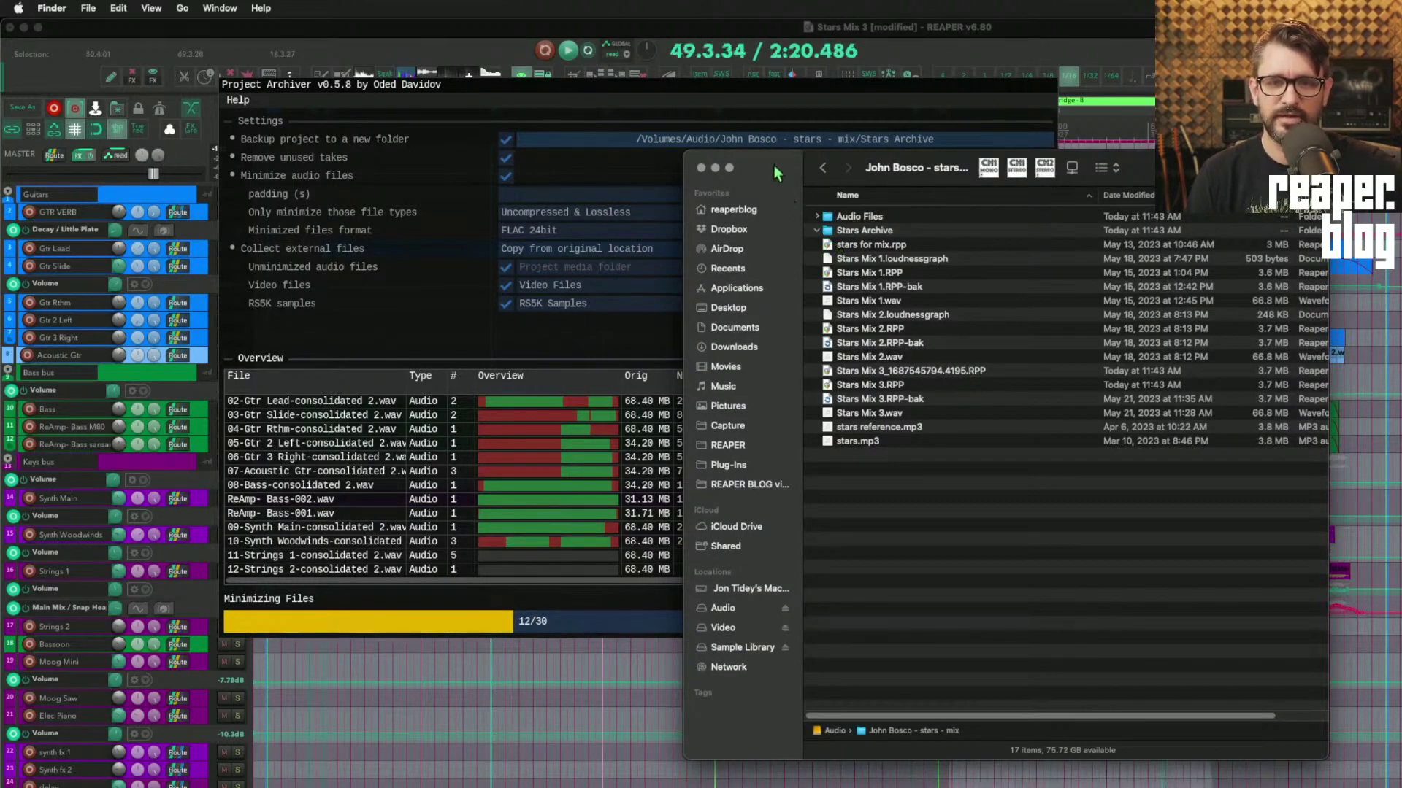
{"action": "left_click_drag", "start_coordinate": [776, 173], "coordinate": [1114, 205]}
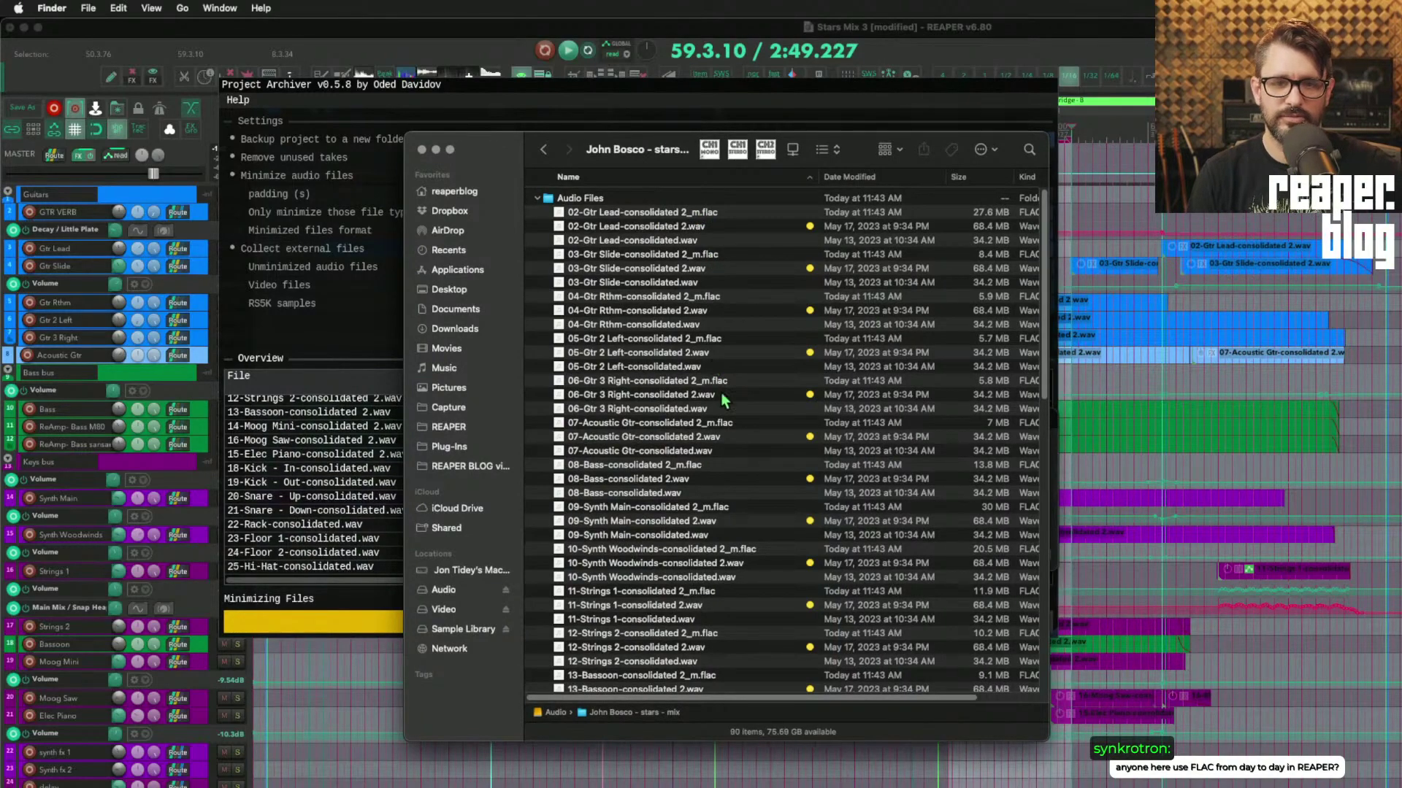
{"action": "scroll", "coordinate": [723, 400], "scroll_direction": "down", "scroll_amount": 15}
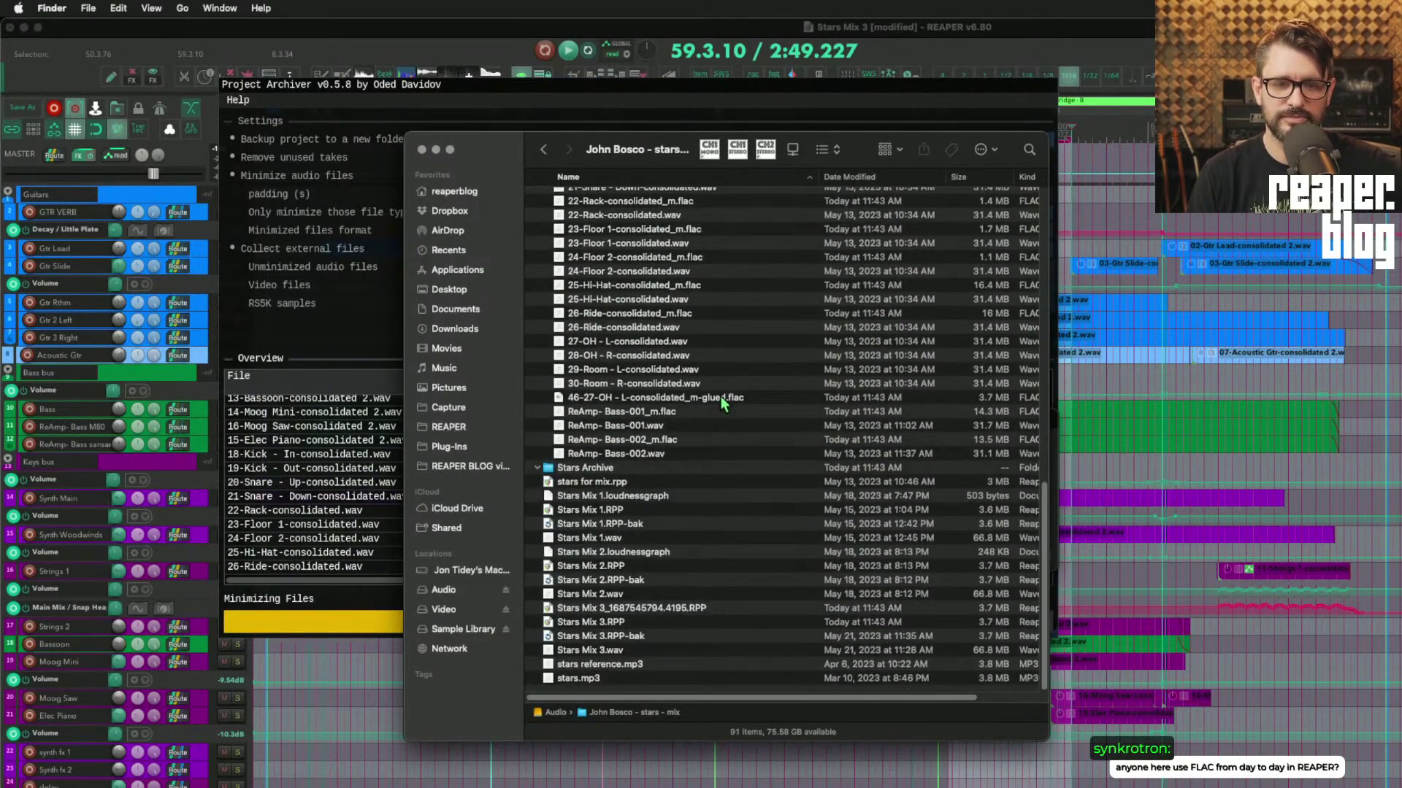
{"action": "scroll", "coordinate": [723, 401], "scroll_direction": "up", "scroll_amount": 10}
{"action": "left_click_drag", "start_coordinate": [491, 156], "coordinate": [1051, 171]}
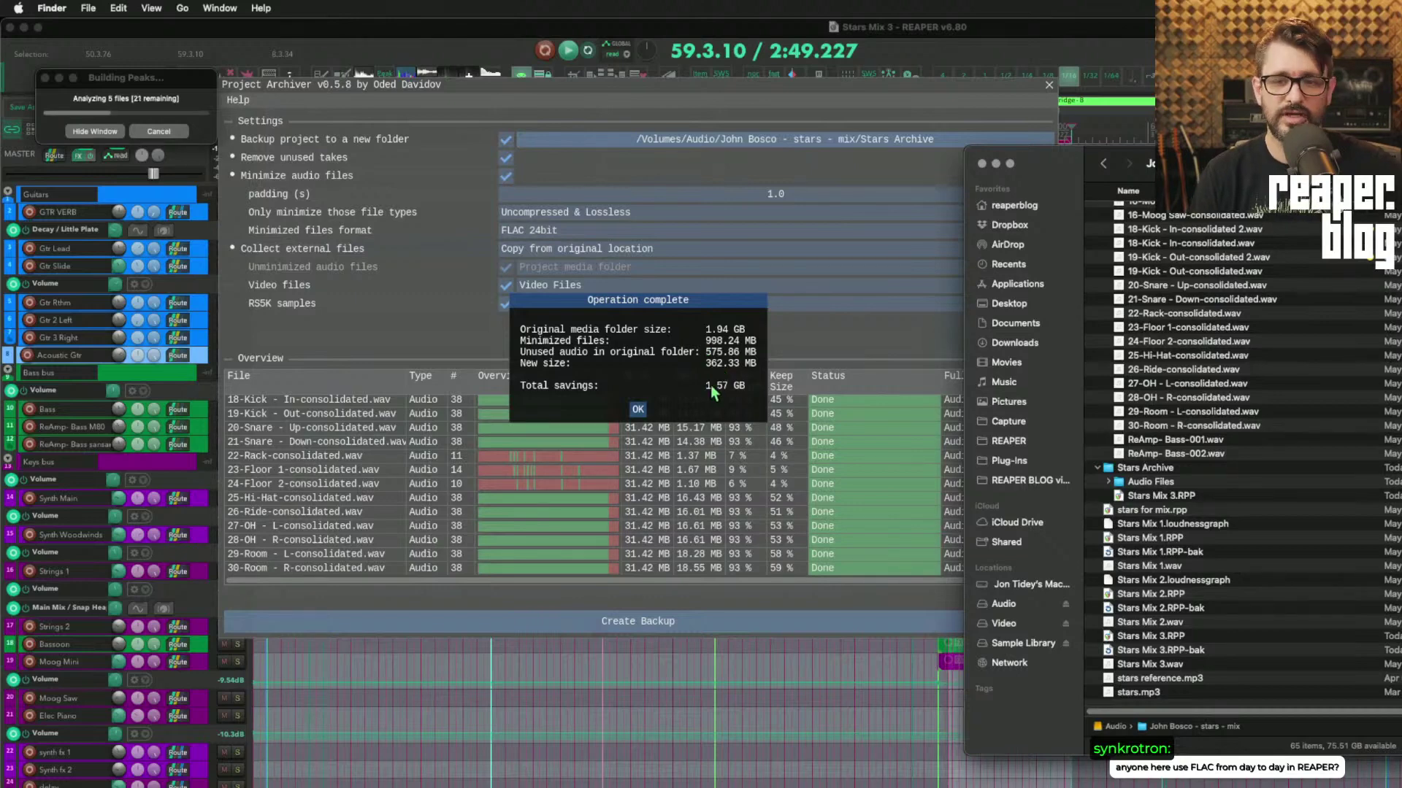
Close the Operation complete summary reporting 1.57 GB saved
{"action": "left_click", "coordinate": [637, 411]}
{"action": "left_click", "coordinate": [637, 411]}
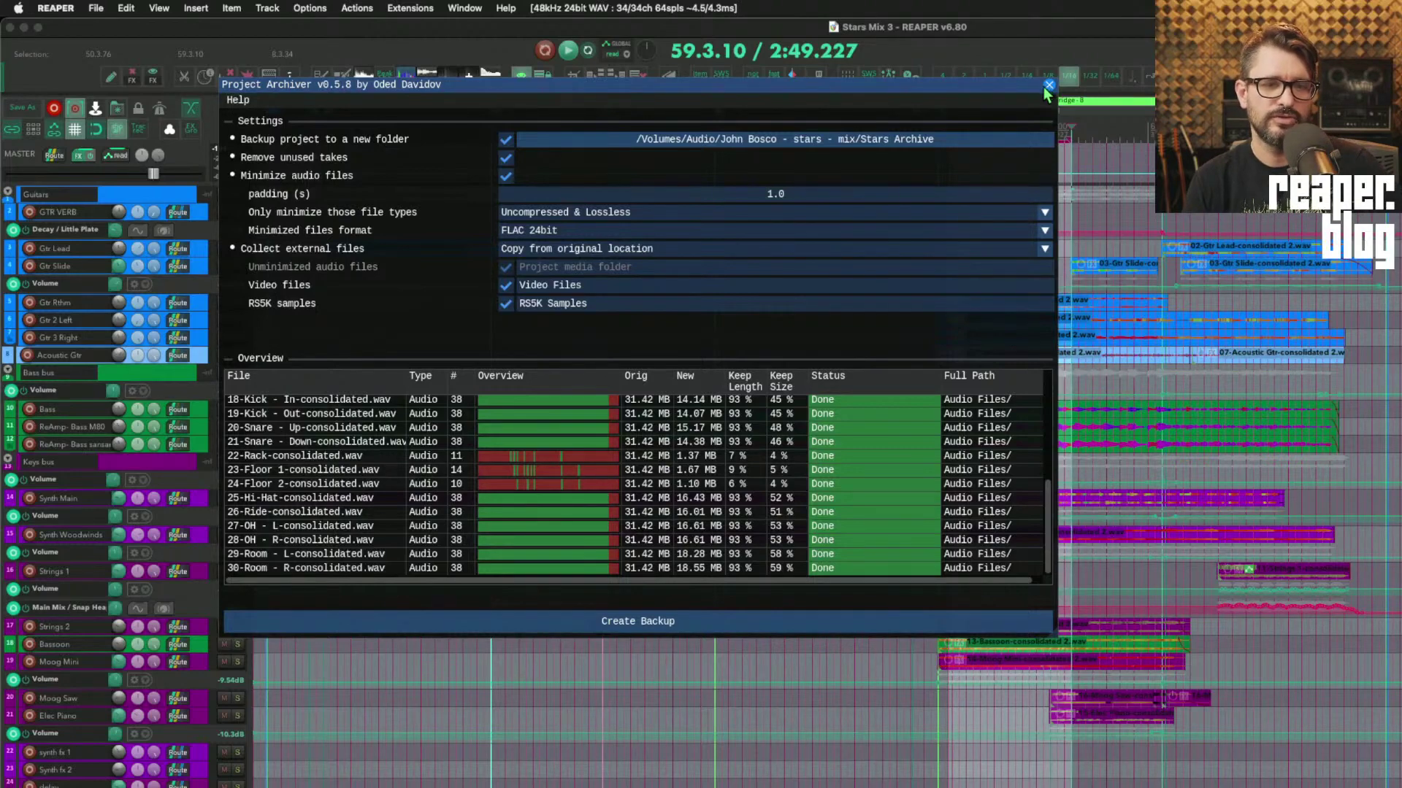
{"action": "scroll", "coordinate": [551, 470], "scroll_direction": "up", "scroll_amount": 5}
{"action": "scroll", "coordinate": [554, 471], "scroll_direction": "down", "scroll_amount": 5}
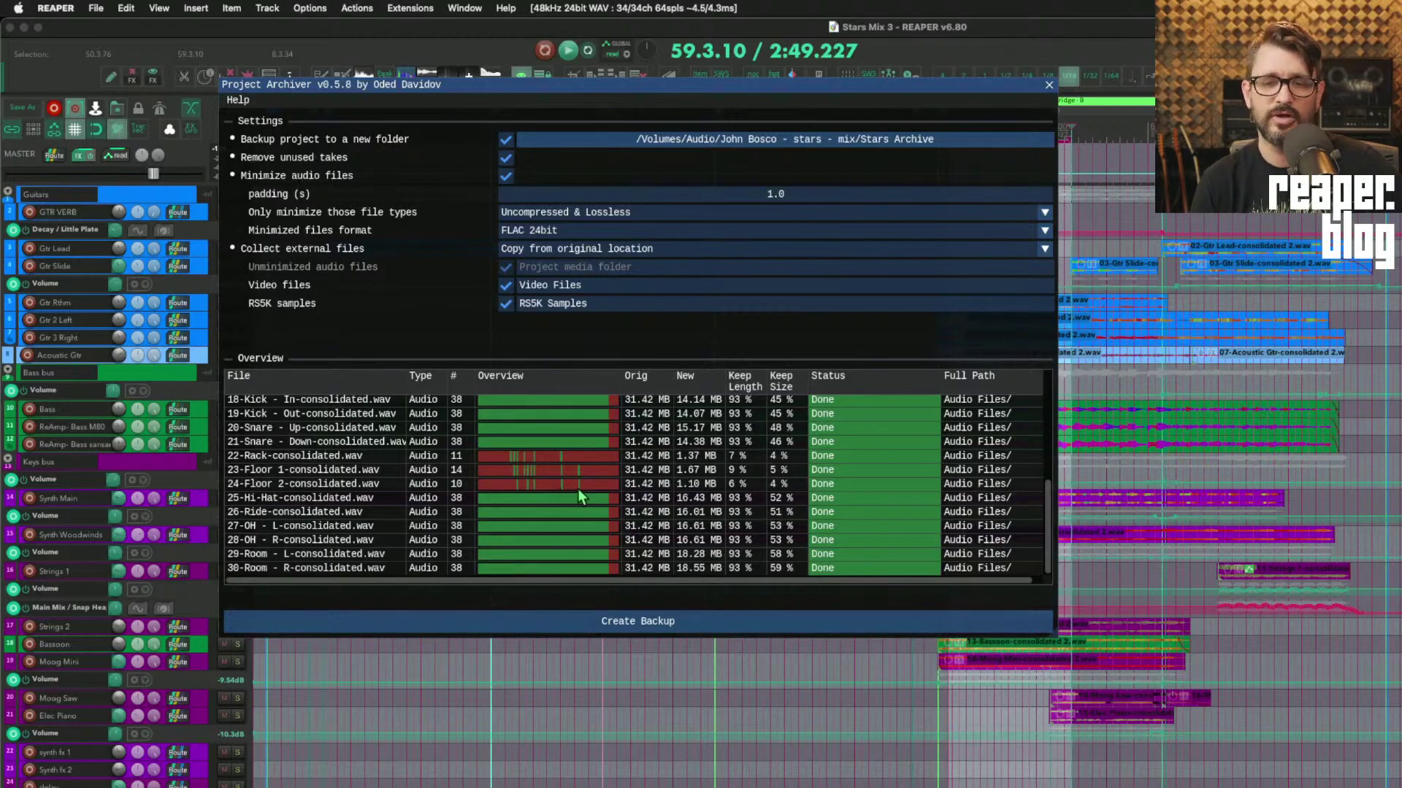
{"action": "scroll", "coordinate": [578, 488], "scroll_direction": "up", "scroll_amount": 5}
{"action": "scroll", "coordinate": [580, 492], "scroll_direction": "down", "scroll_amount": 3}
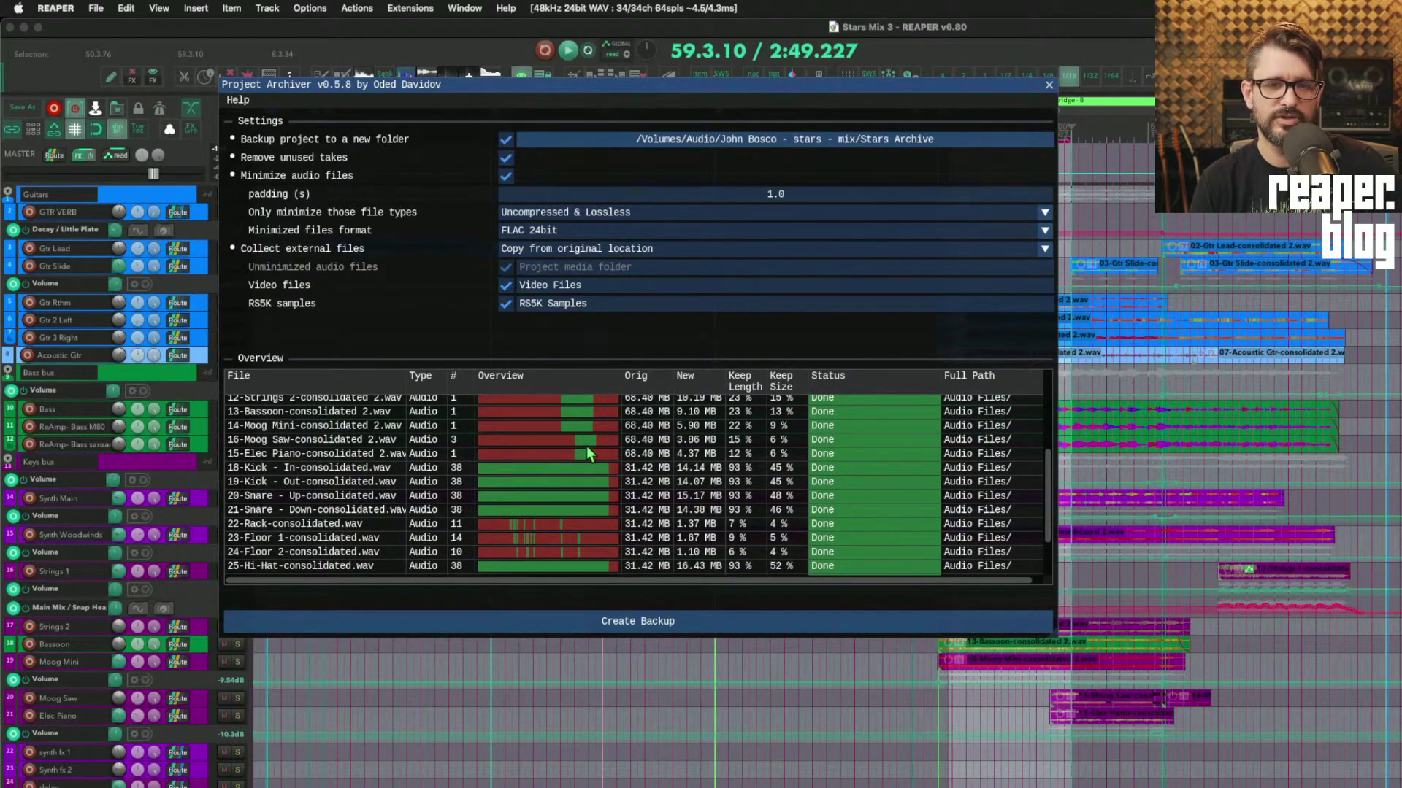
Move the archiver window aside and select 57.3.00 to 74.1.00 across the drum items
{"action": "left_click_drag", "start_coordinate": [838, 84], "coordinate": [475, 198]}
{"action": "scroll", "coordinate": [899, 447], "scroll_direction": "down", "scroll_amount": 10}
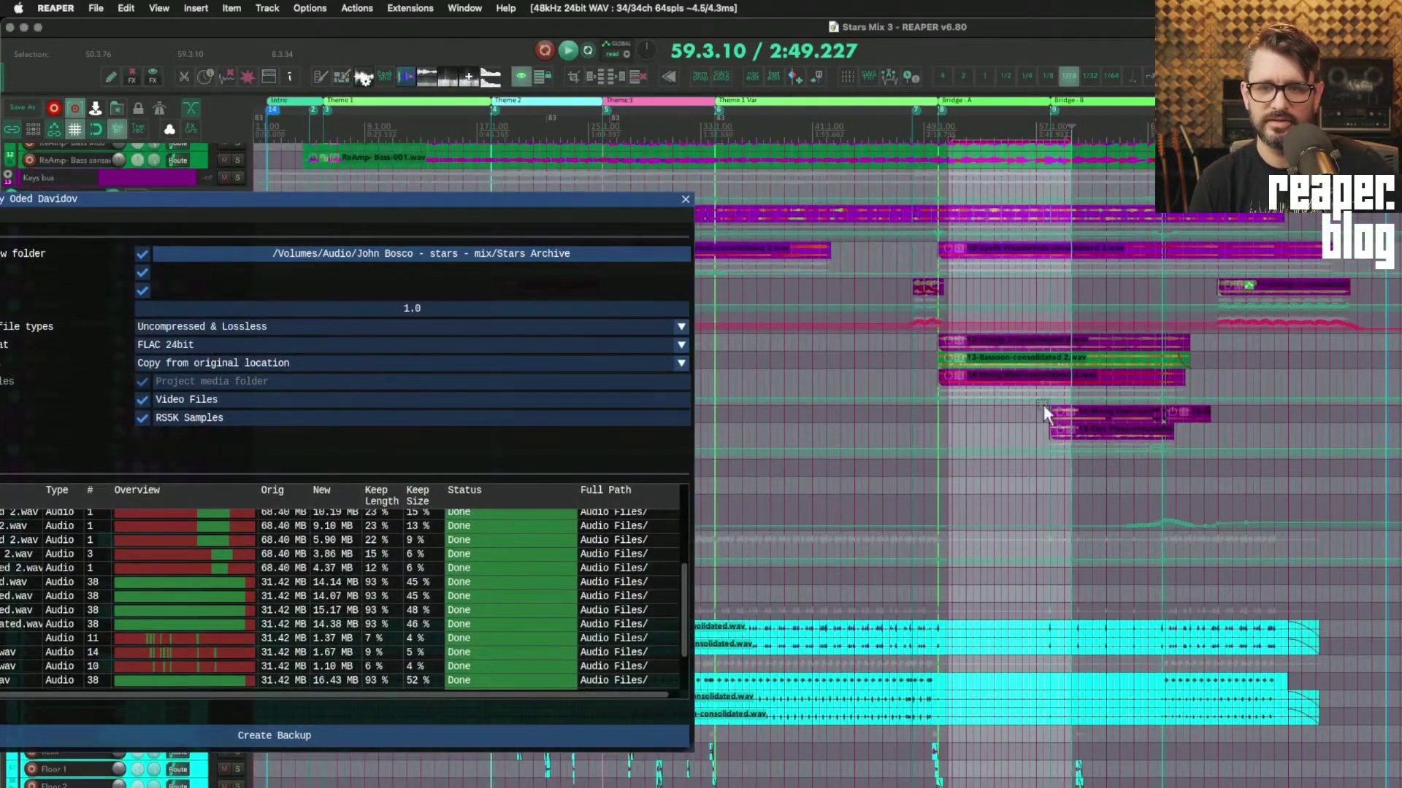
{"action": "left_click_drag", "start_coordinate": [1044, 405], "coordinate": [1242, 447]}
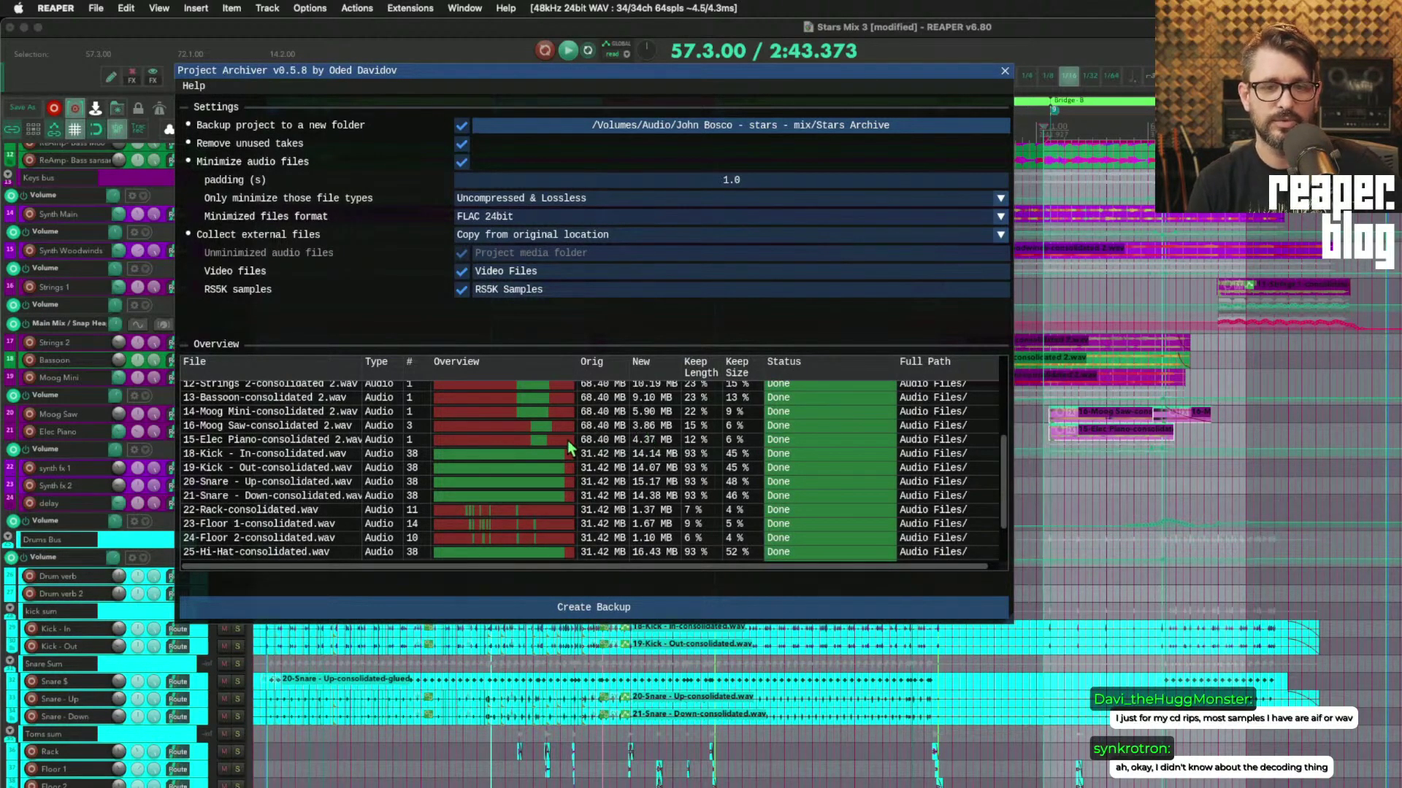
{"action": "scroll", "coordinate": [556, 445], "scroll_direction": "up", "scroll_amount": 5}
{"action": "scroll", "coordinate": [554, 447], "scroll_direction": "down", "scroll_amount": 8}
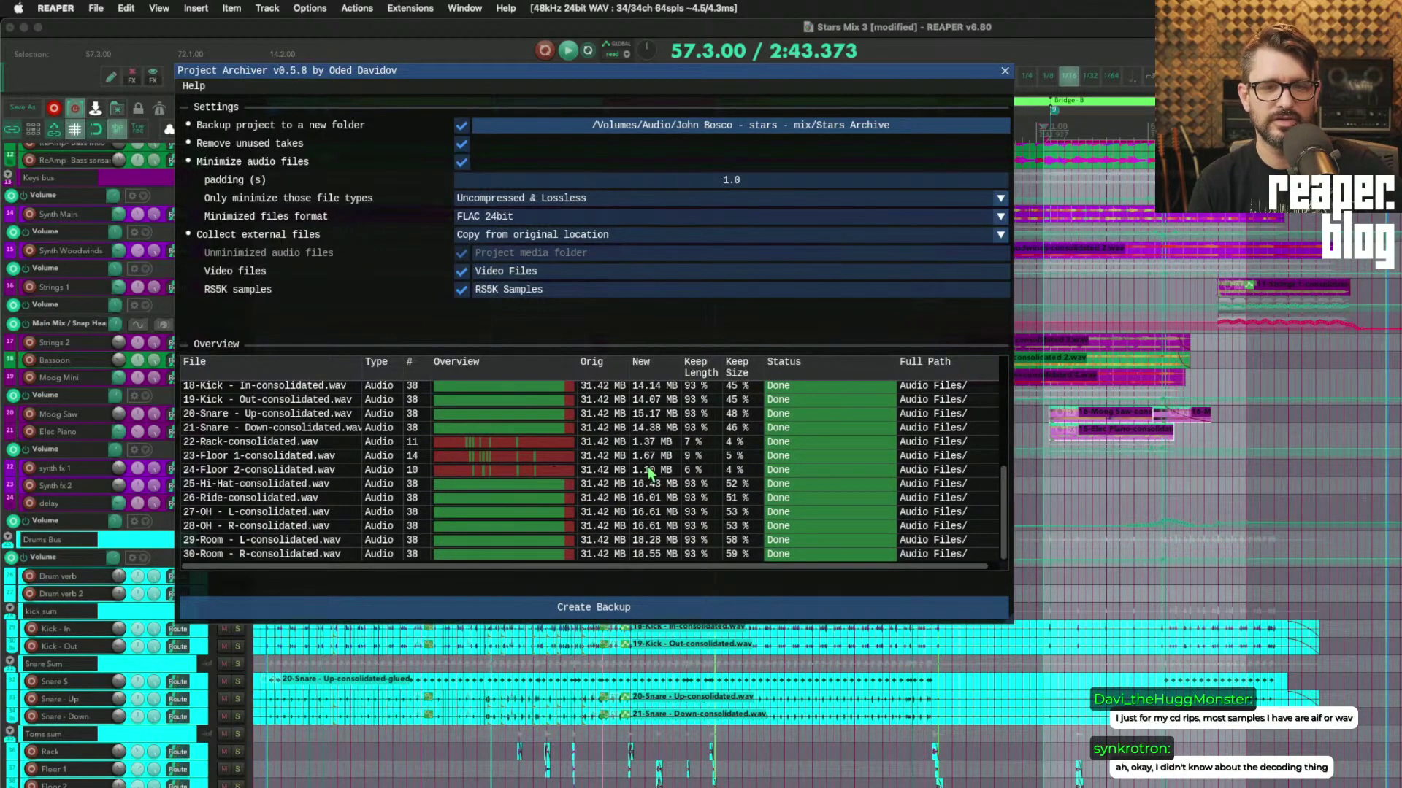
Open the stars mix project folder in Finder and go into the Stars Archive backup folder
{"action": "double_click", "coordinate": [716, 540]}
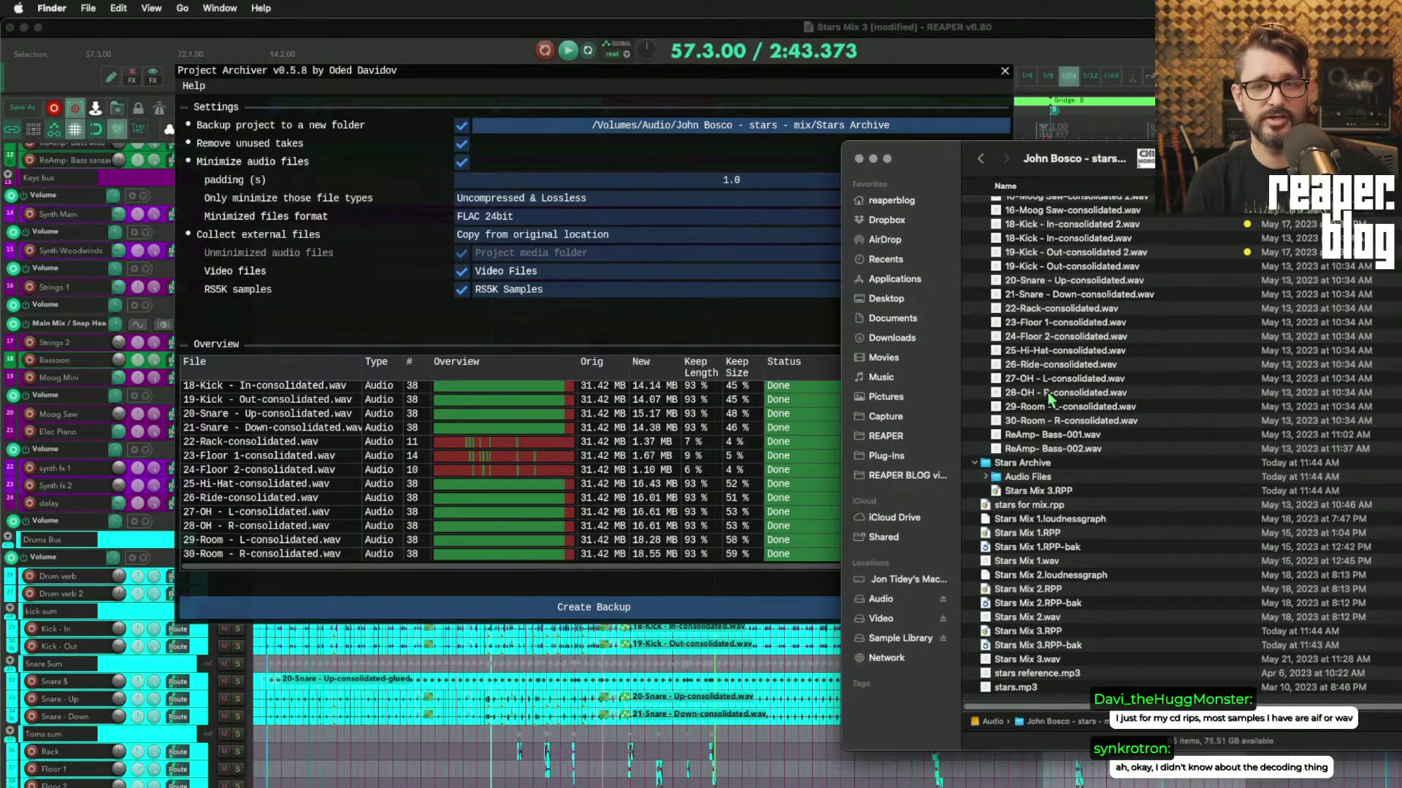
{"action": "left_click", "coordinate": [1049, 392]}
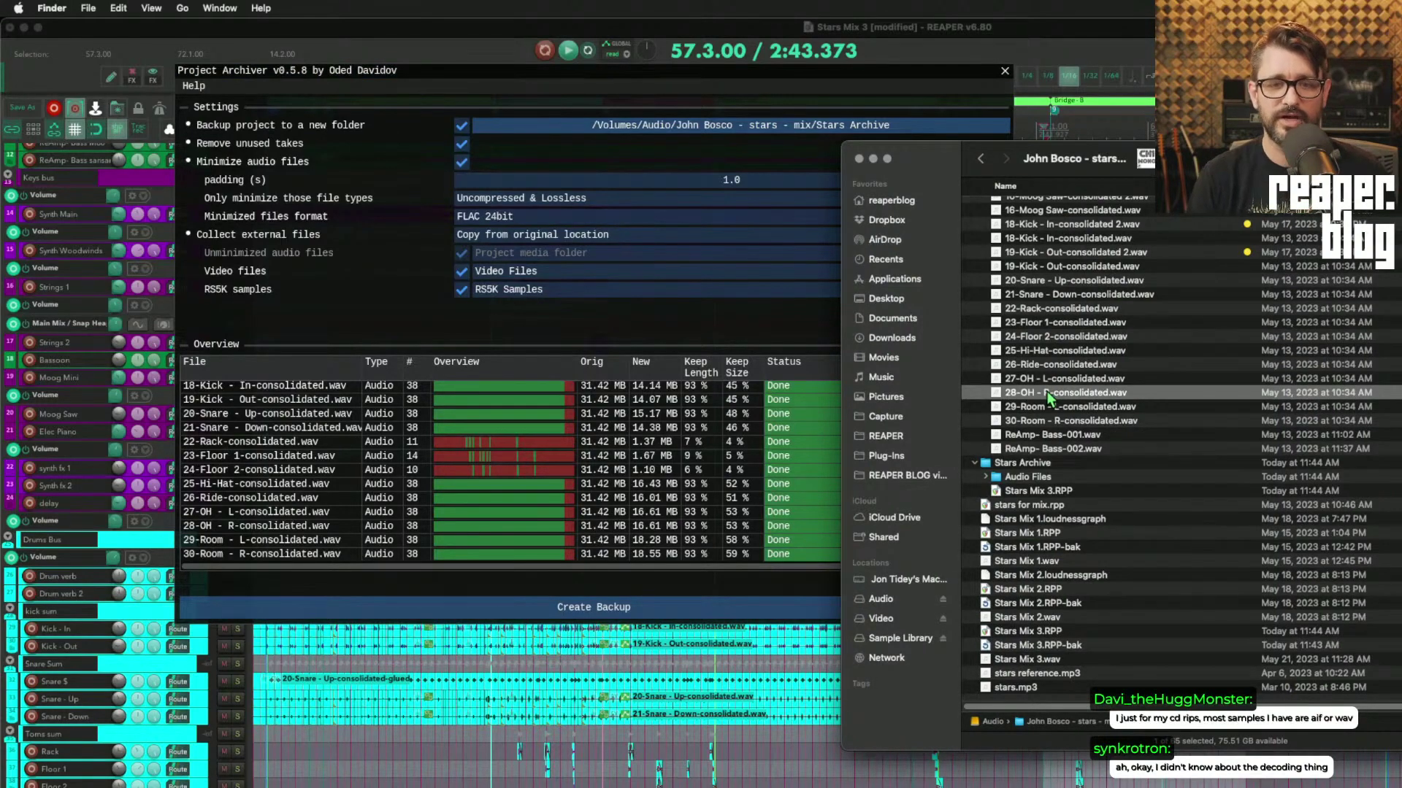
{"action": "scroll", "coordinate": [1024, 414], "scroll_direction": "up", "scroll_amount": 10}
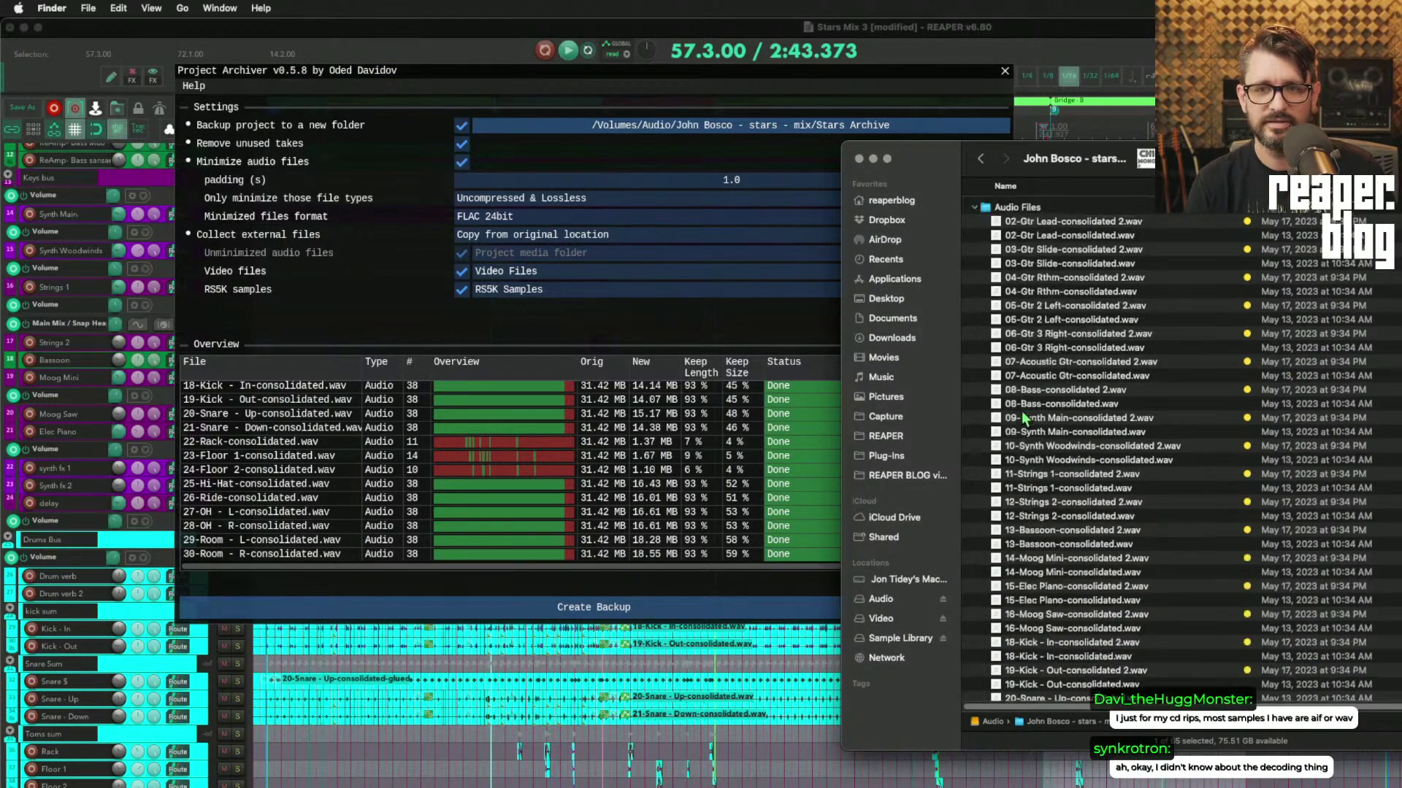
{"action": "left_click", "coordinate": [975, 208]}
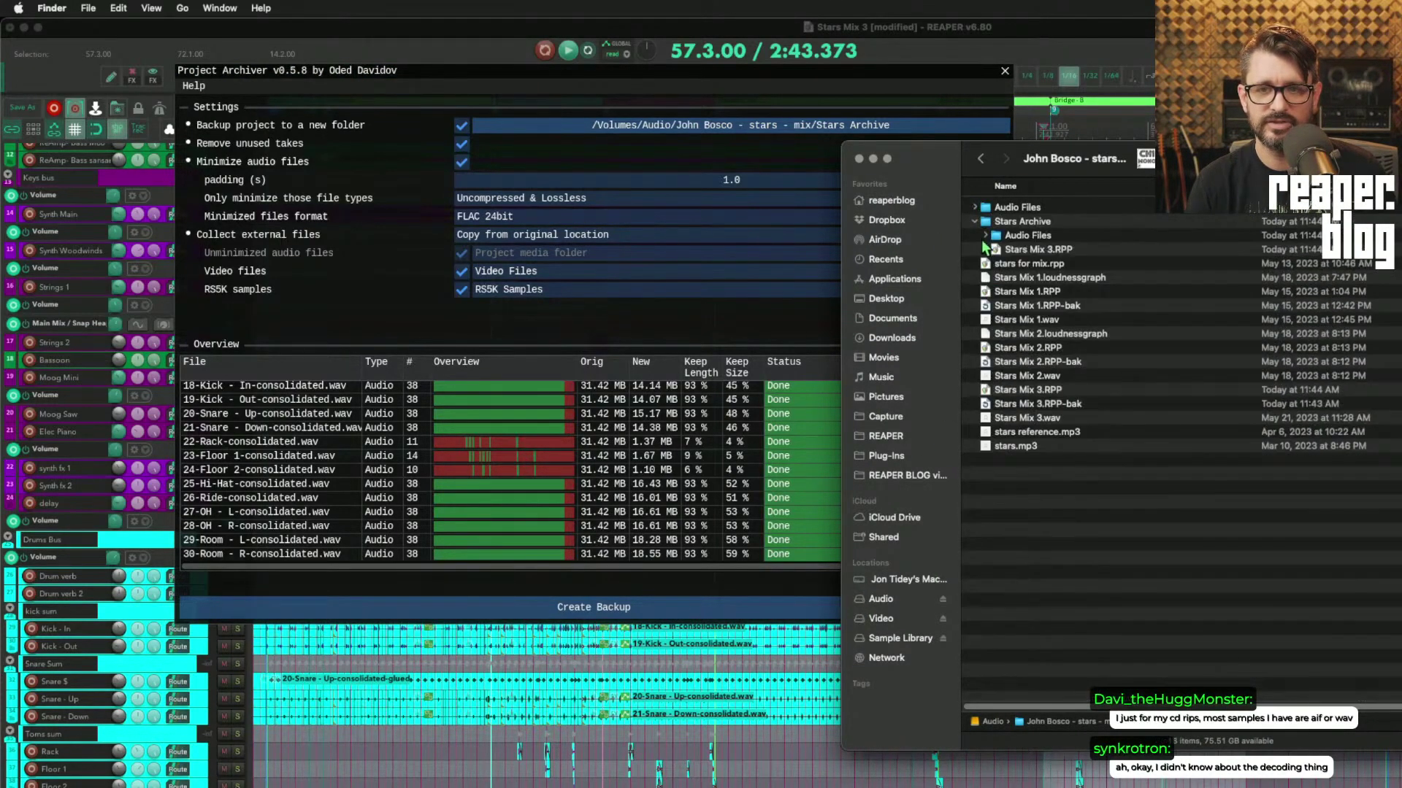
{"action": "left_click", "coordinate": [1013, 225]}
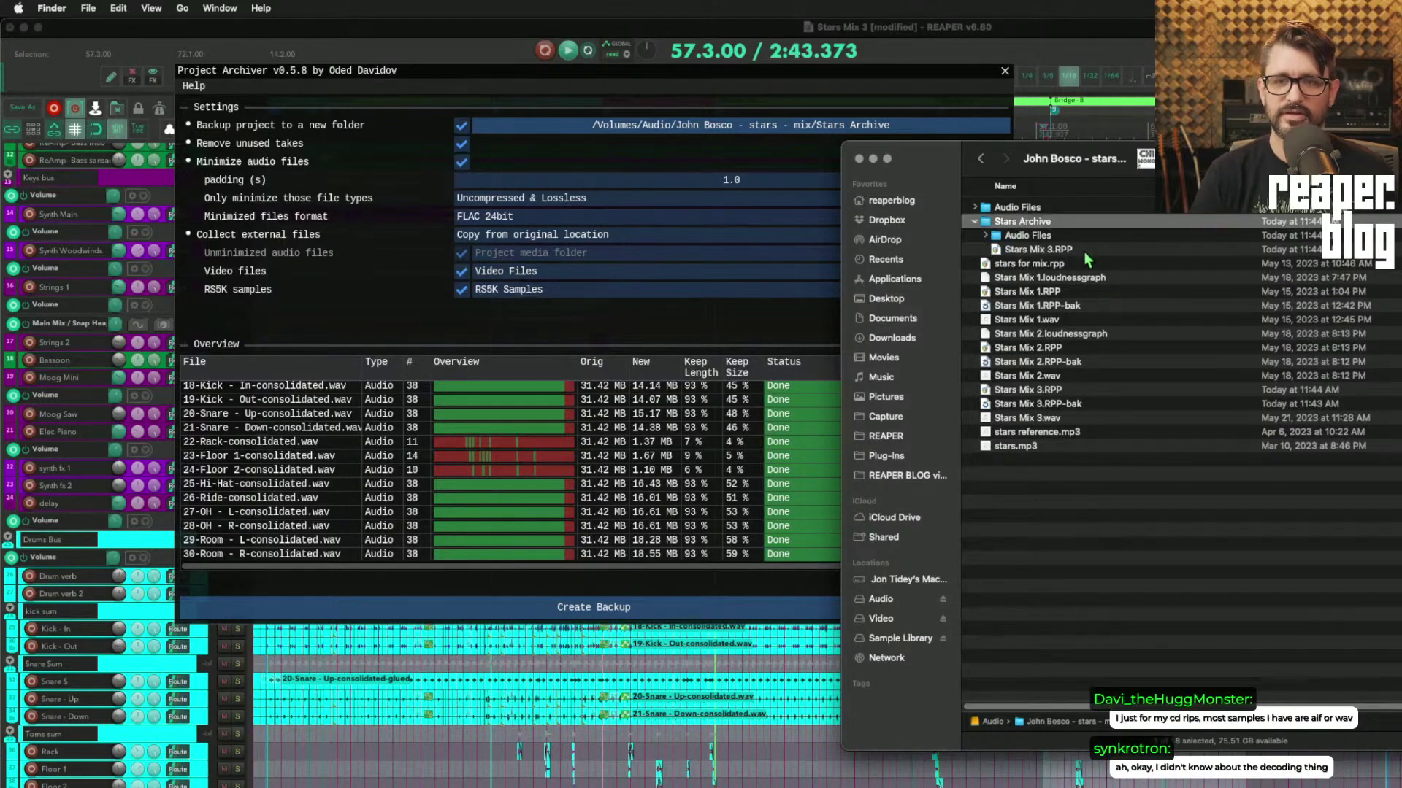
{"action": "key", "text": "super+Down"}
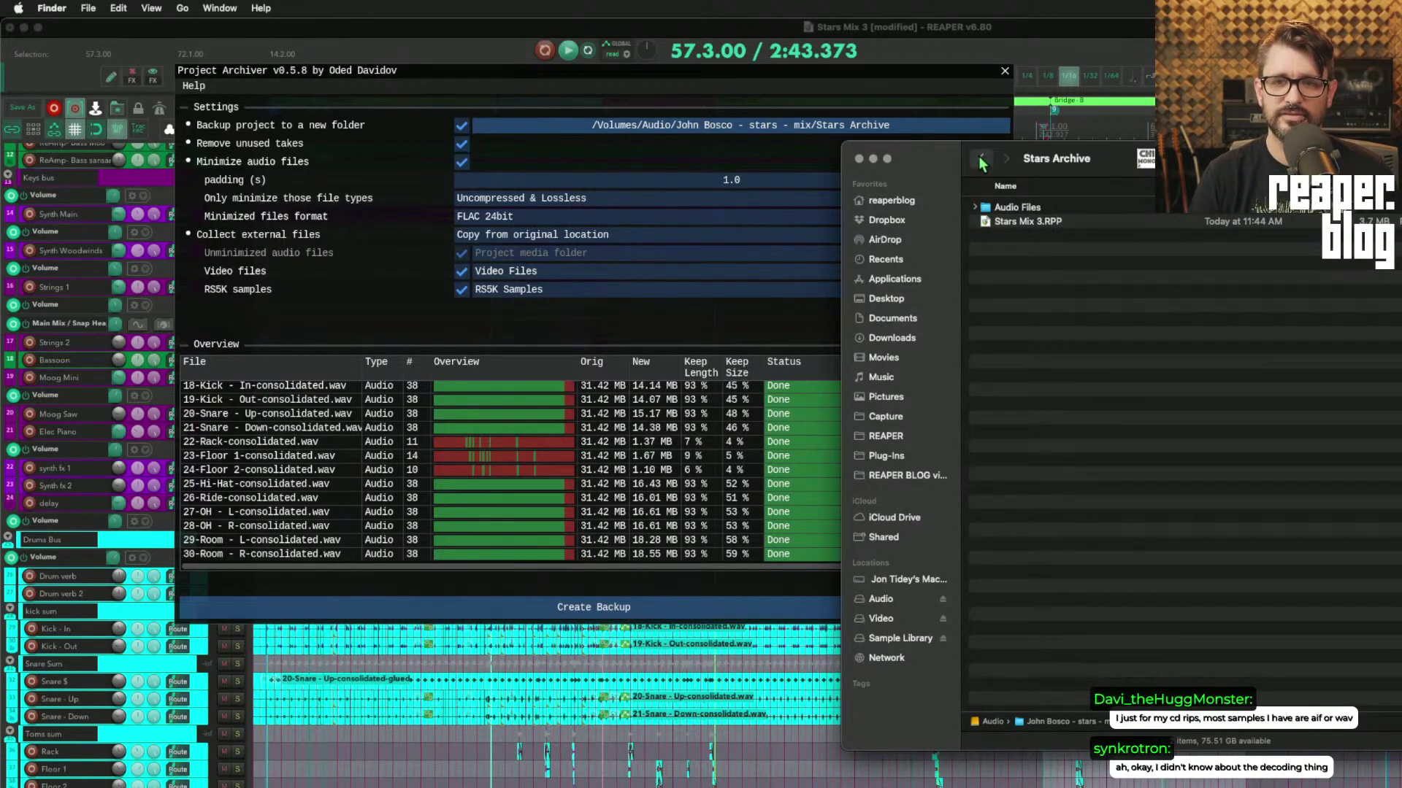
Check the archive holds Stars Mix 3.RPP and FLAC files like ReAmp- Bass-002_m.flac in Audio Files
{"action": "double_click", "coordinate": [956, 160]}
{"action": "left_click", "coordinate": [402, 176]}
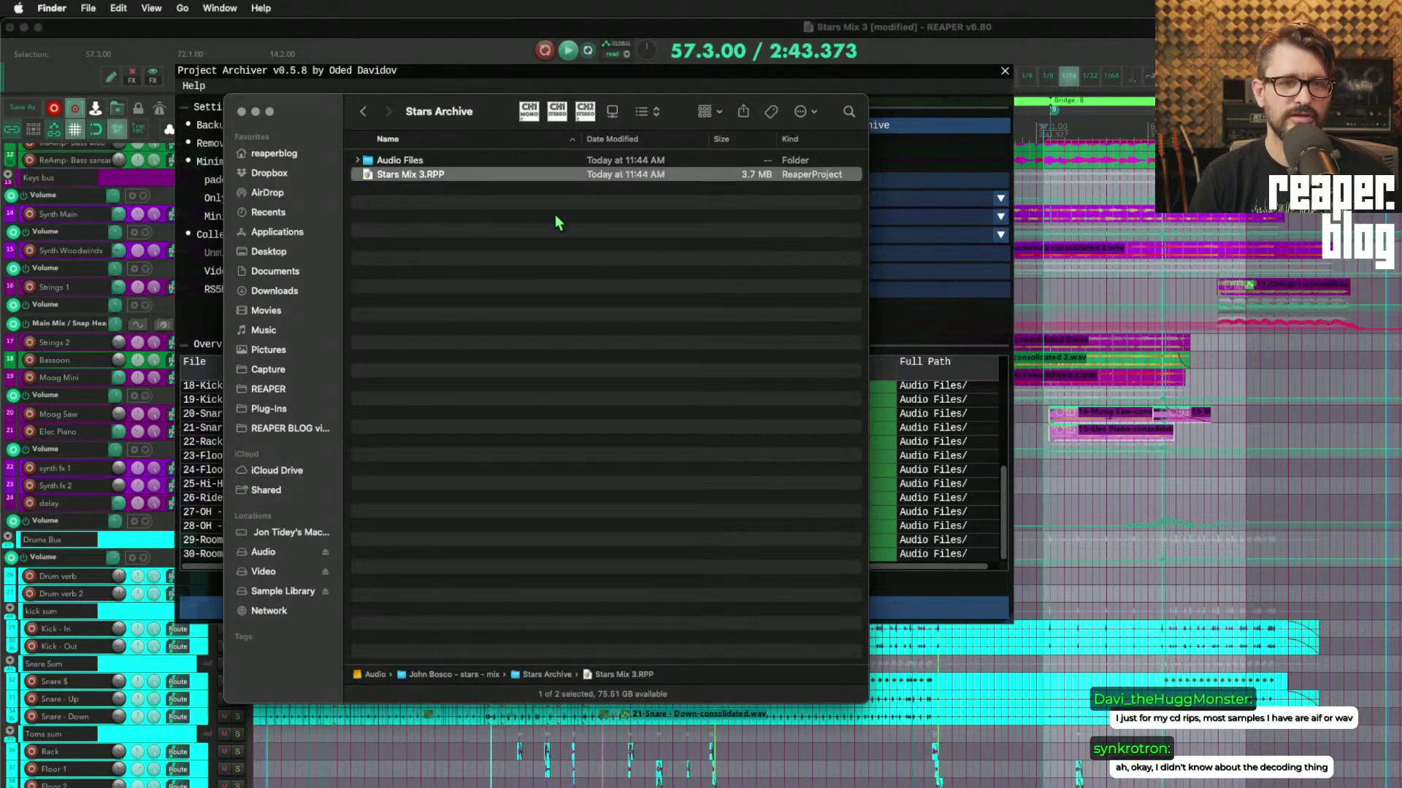
{"action": "key", "text": "Up"}
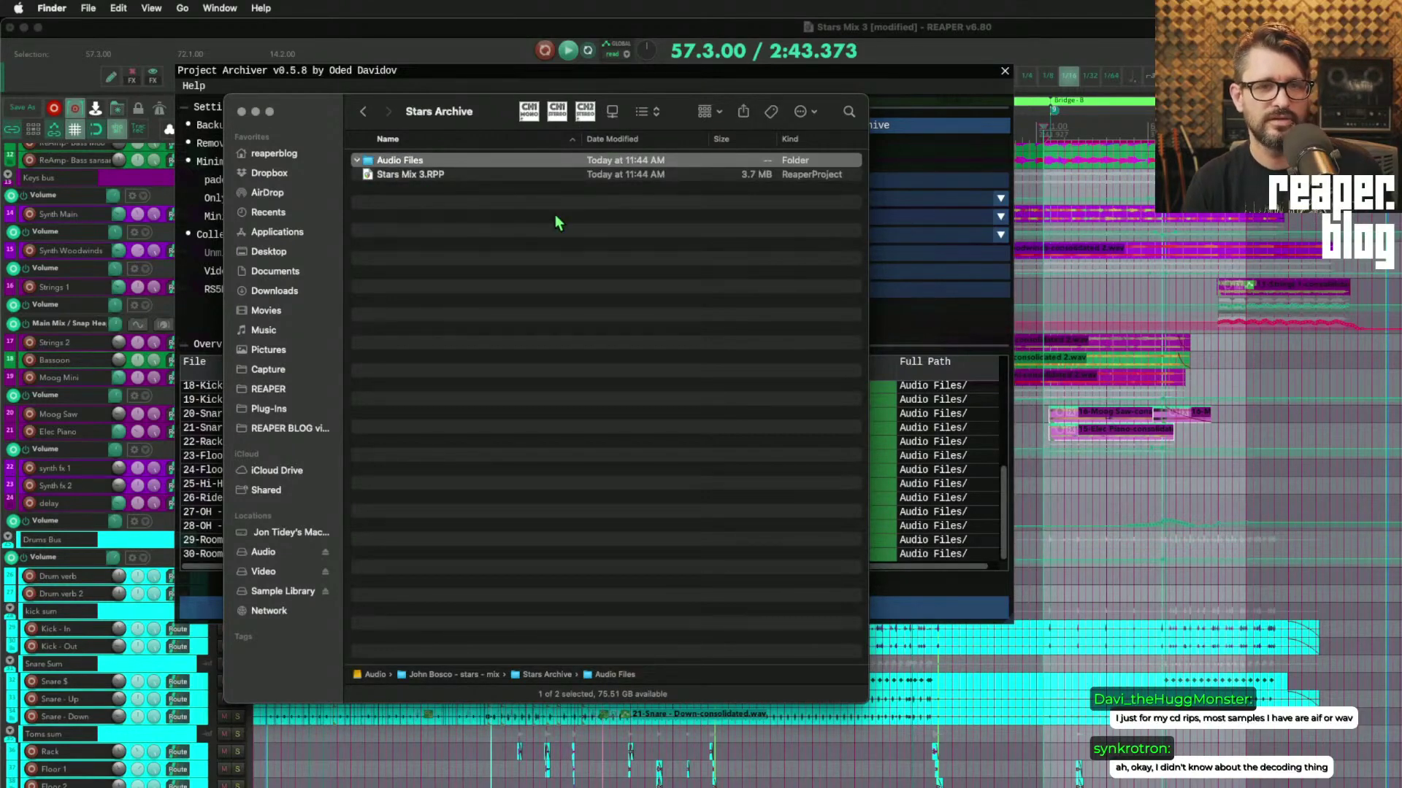
{"action": "key", "text": "Right"}
{"action": "key", "text": "Down"}
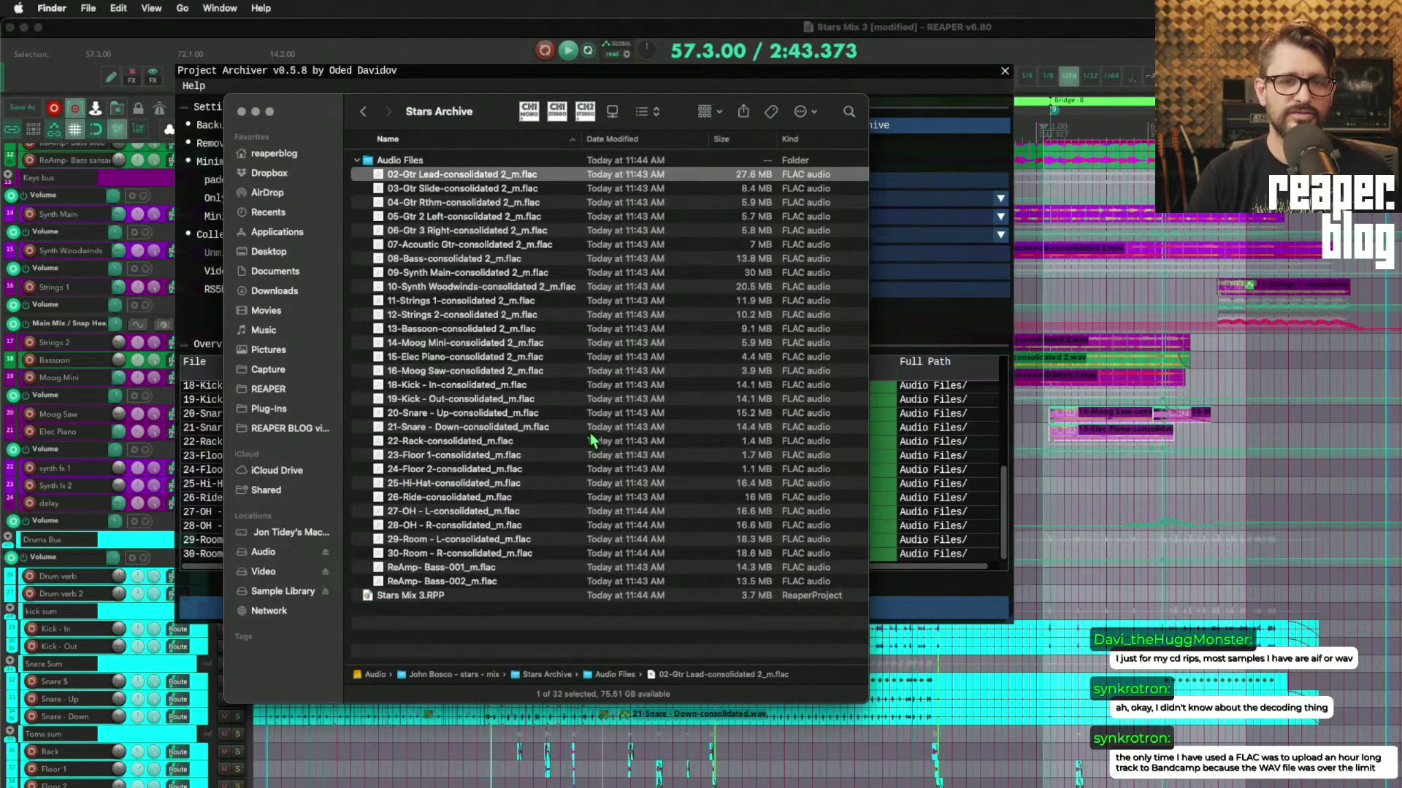
{"action": "left_click", "coordinate": [538, 613]}
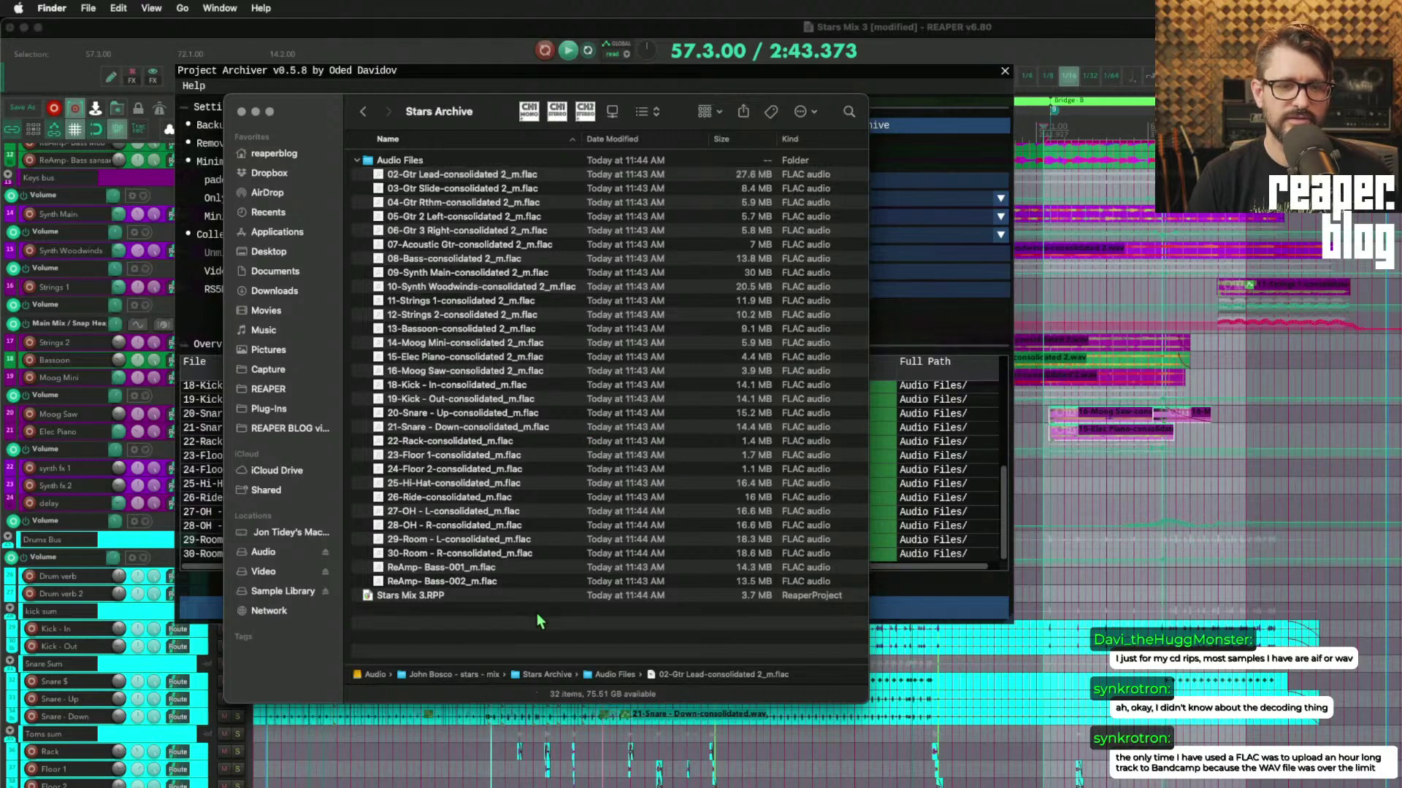
{"action": "left_click", "coordinate": [357, 160]}
{"action": "left_click", "coordinate": [357, 159]}
{"action": "left_click", "coordinate": [504, 582]}
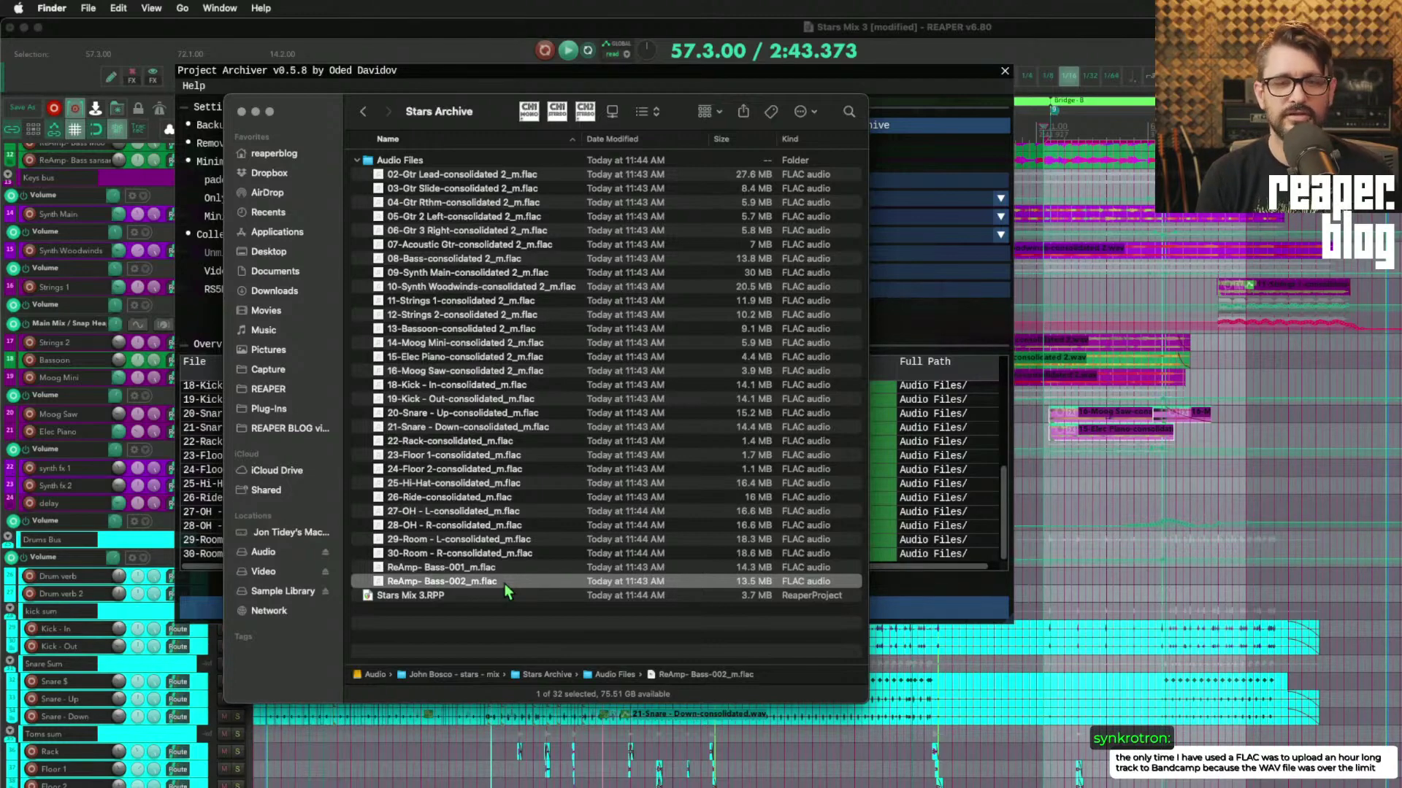
{"action": "left_click", "coordinate": [508, 620]}
{"action": "left_click", "coordinate": [357, 160]}
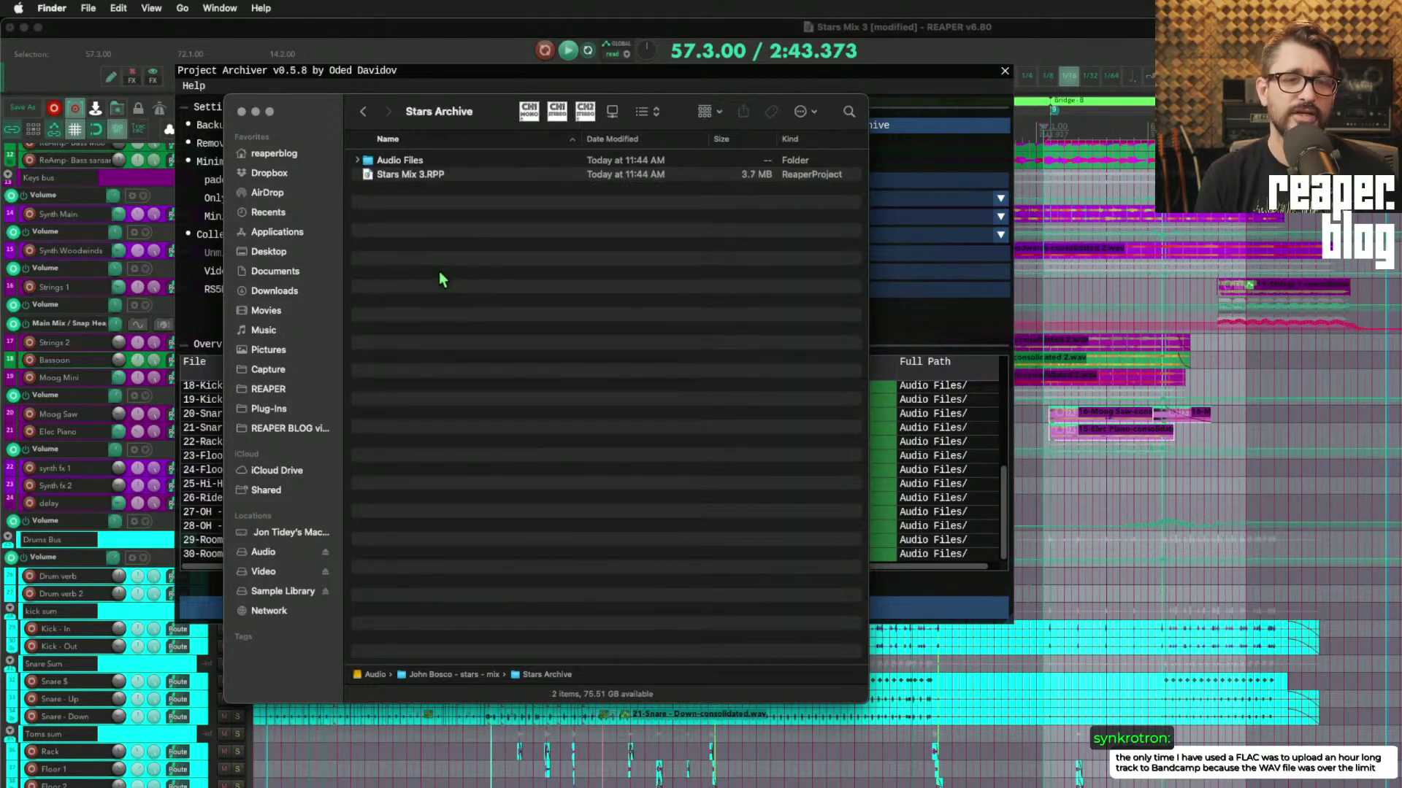
Go back up to the project folder and bring the Project Archiver window to the front
{"action": "key", "text": "super+Up"}
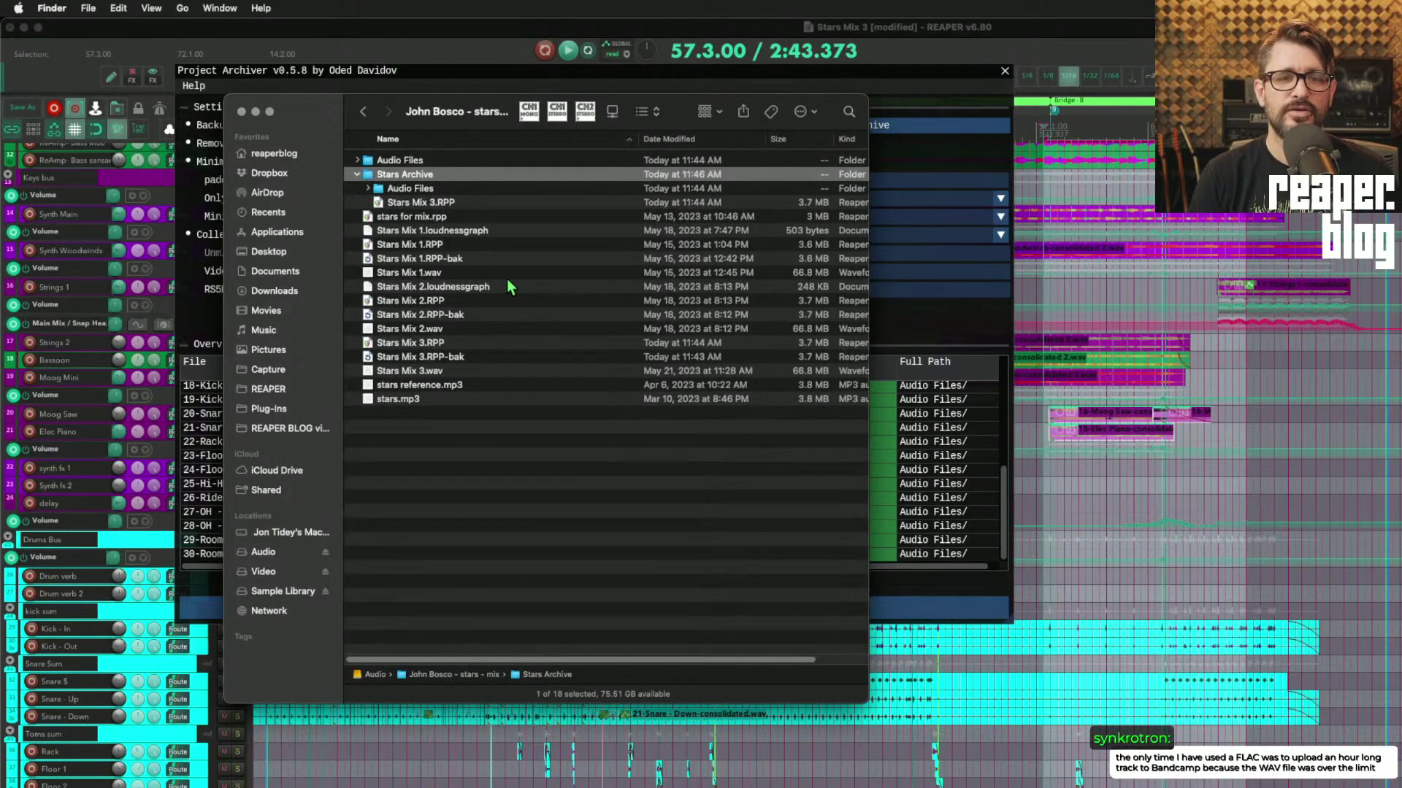
{"action": "key", "text": "Left"}
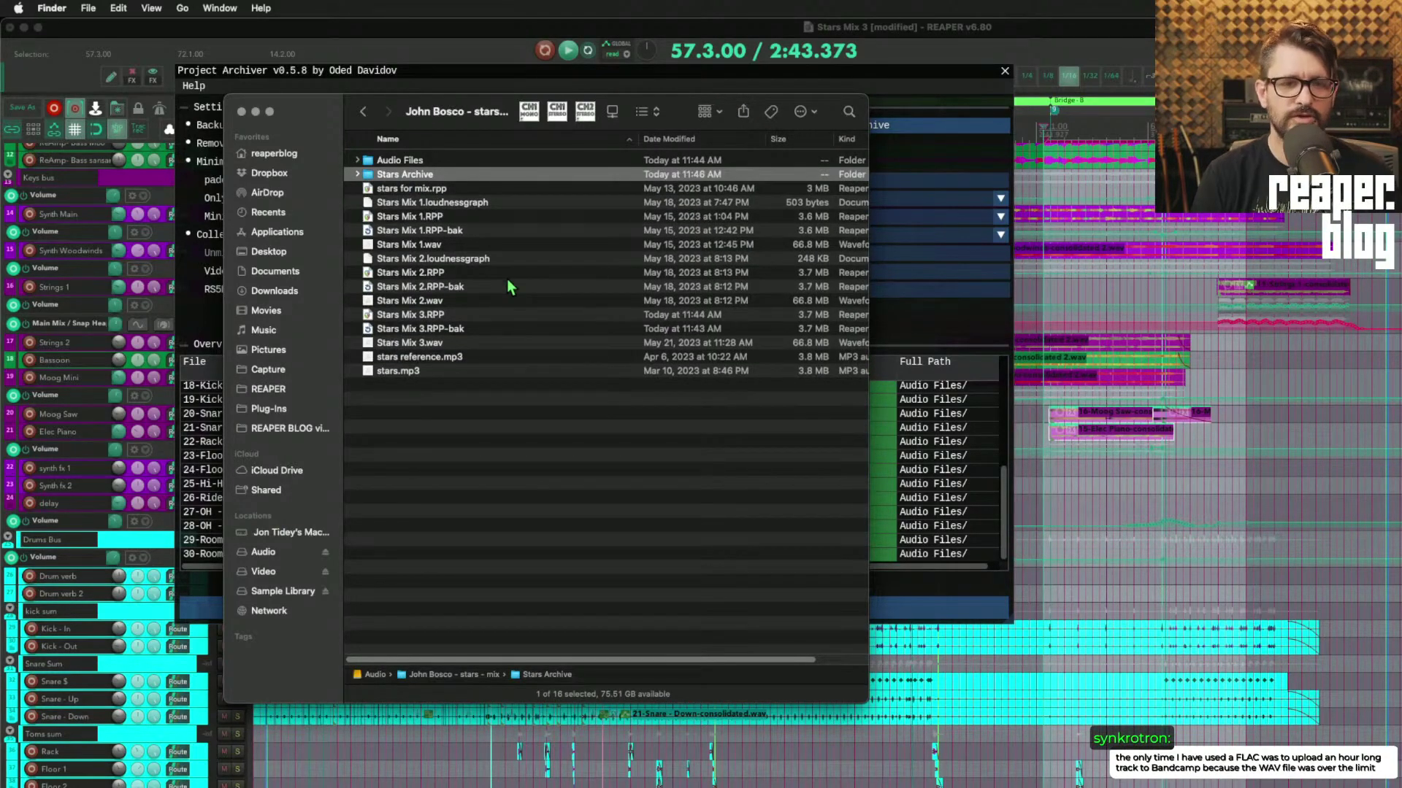
{"action": "left_click", "coordinate": [410, 72]}
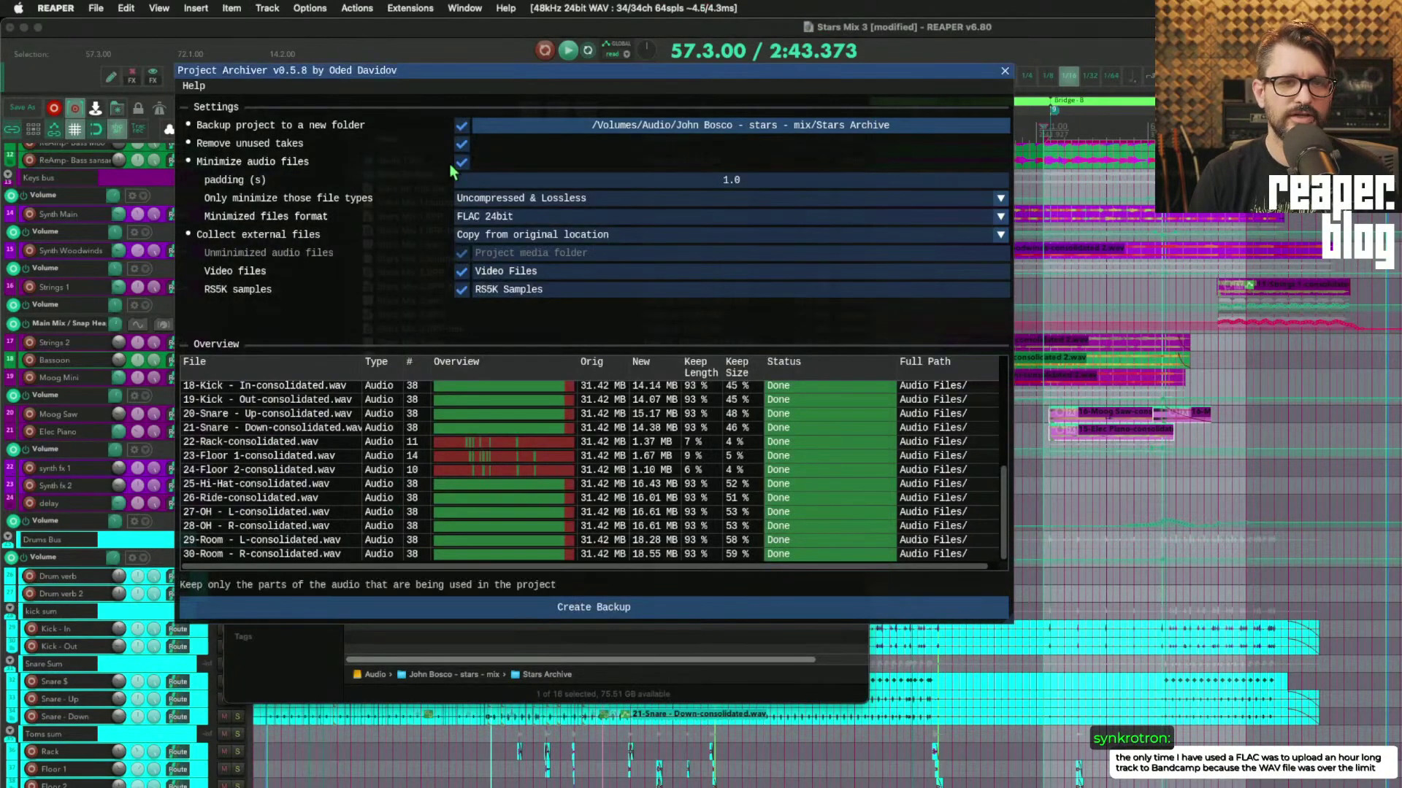
{"action": "key", "text": "super+Tab"}
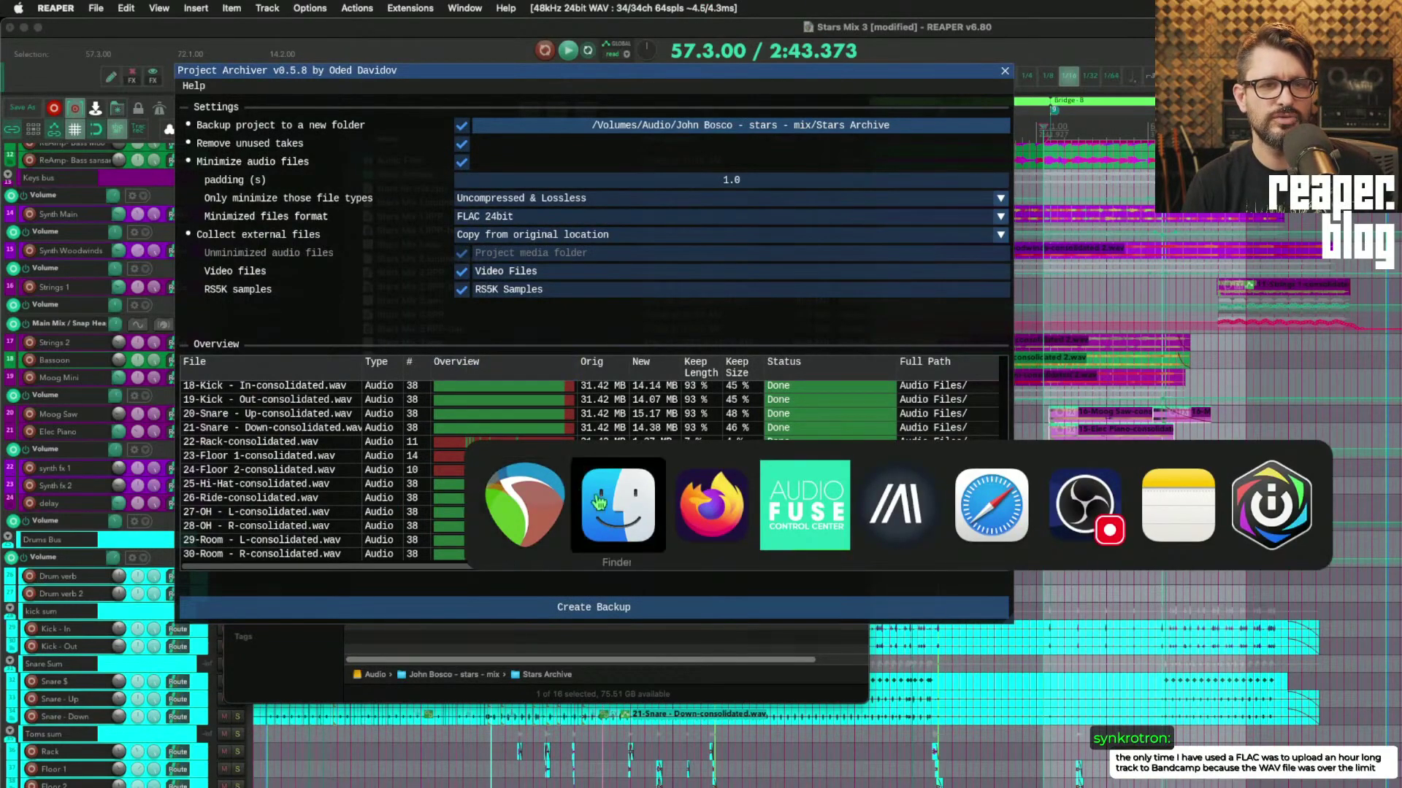
Switch to Firefox and scroll the Project Archiver forum post up to its File Minimization section
{"action": "left_click", "coordinate": [706, 502]}
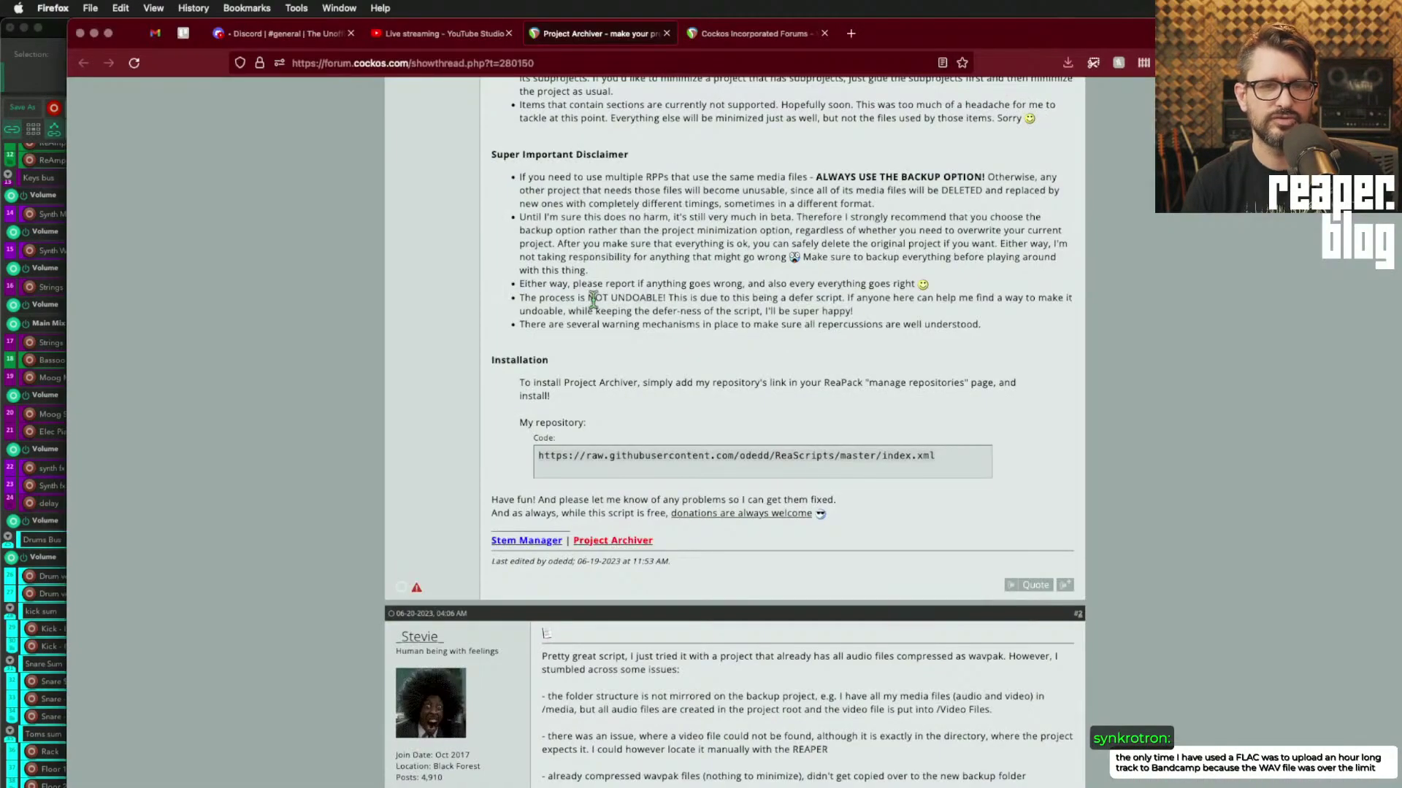
{"action": "key", "text": "super+l"}
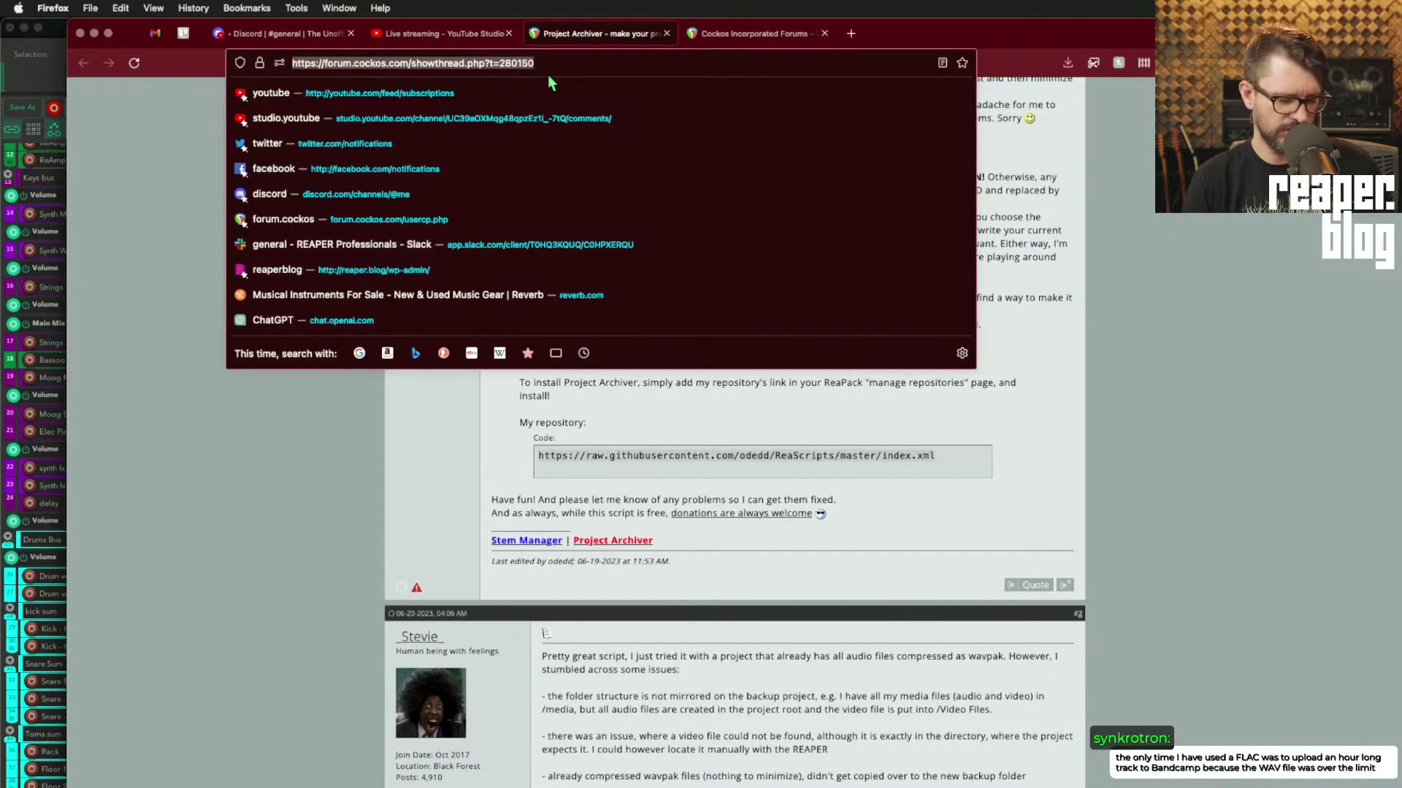
{"action": "key", "text": "super+Tab"}
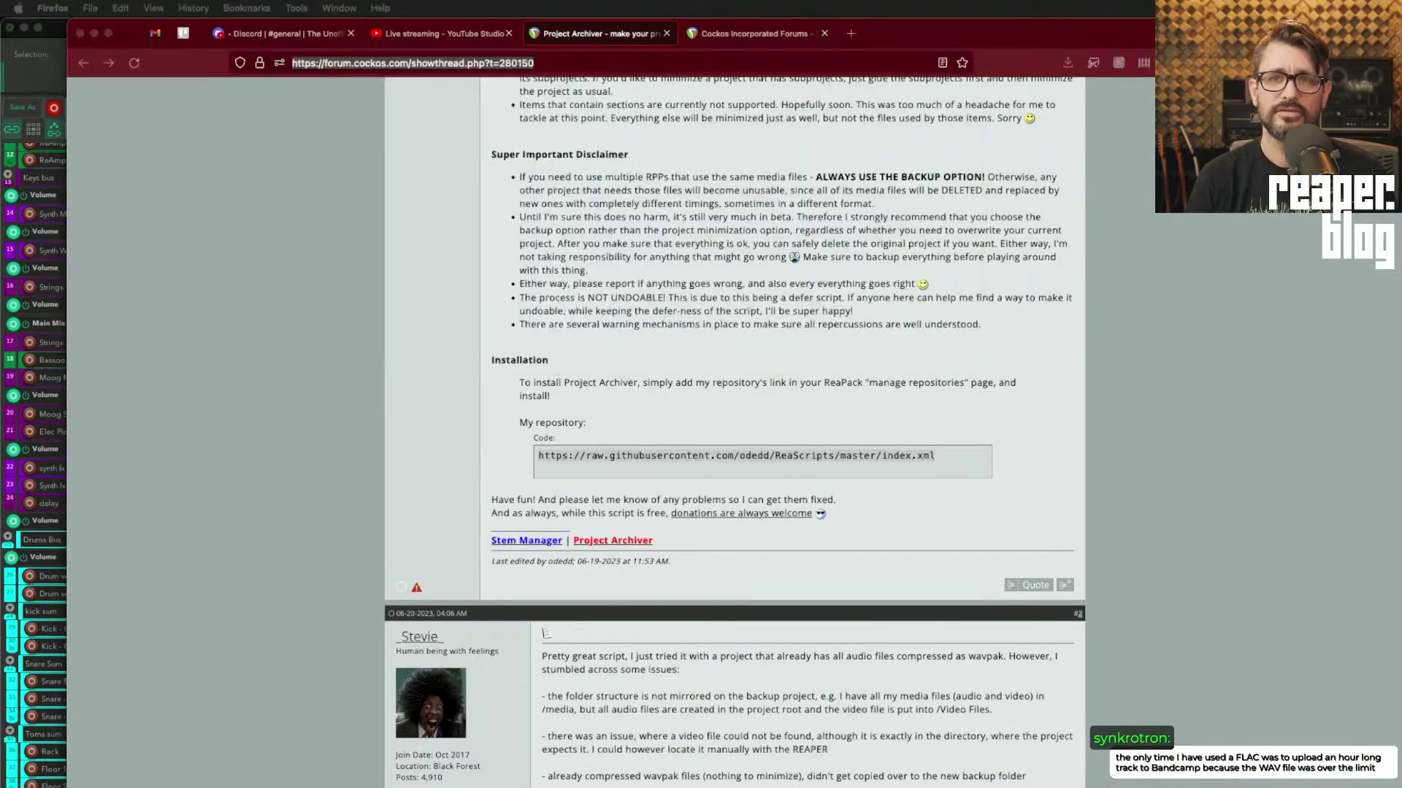
{"action": "key", "text": "super+Tab"}
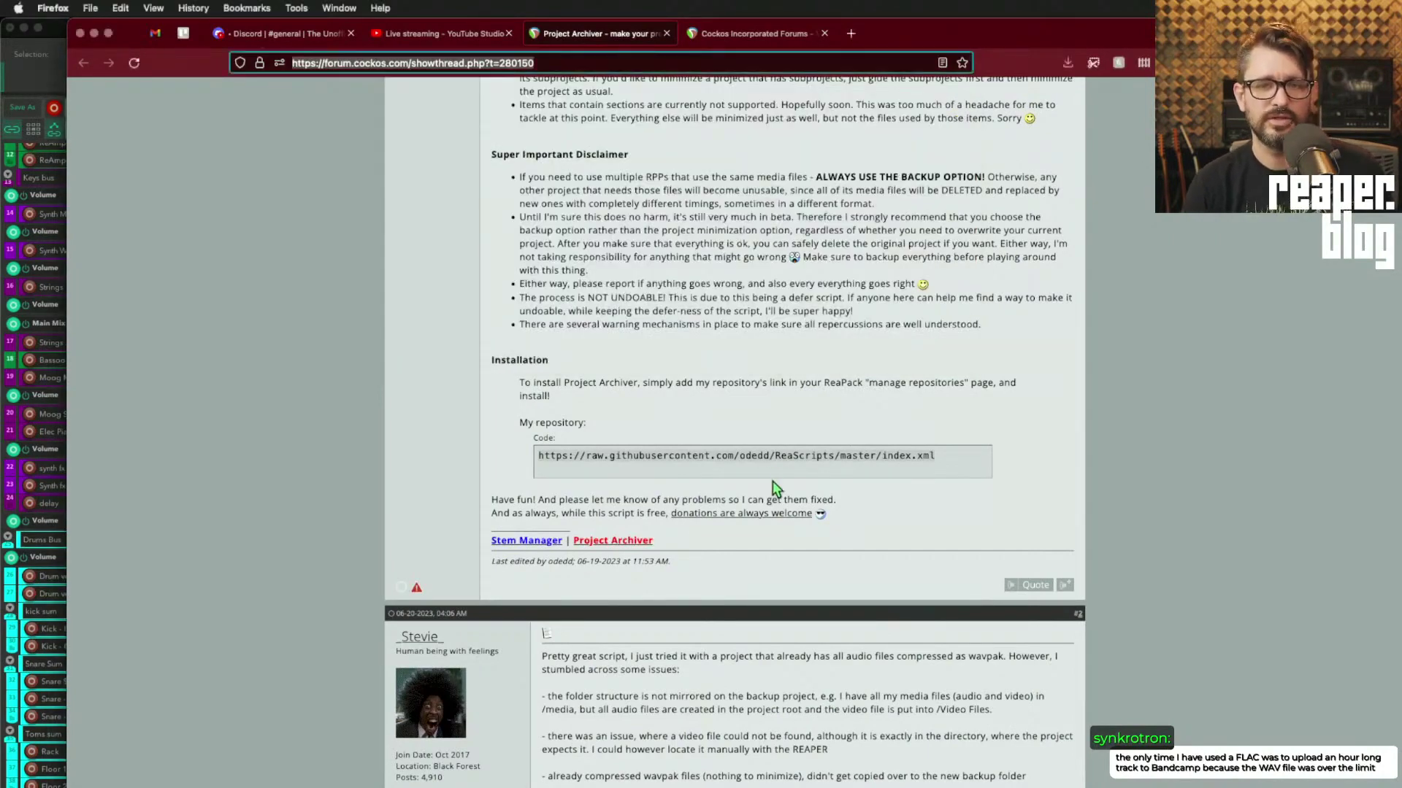
{"action": "scroll", "coordinate": [788, 563], "scroll_direction": "up", "scroll_amount": 10}
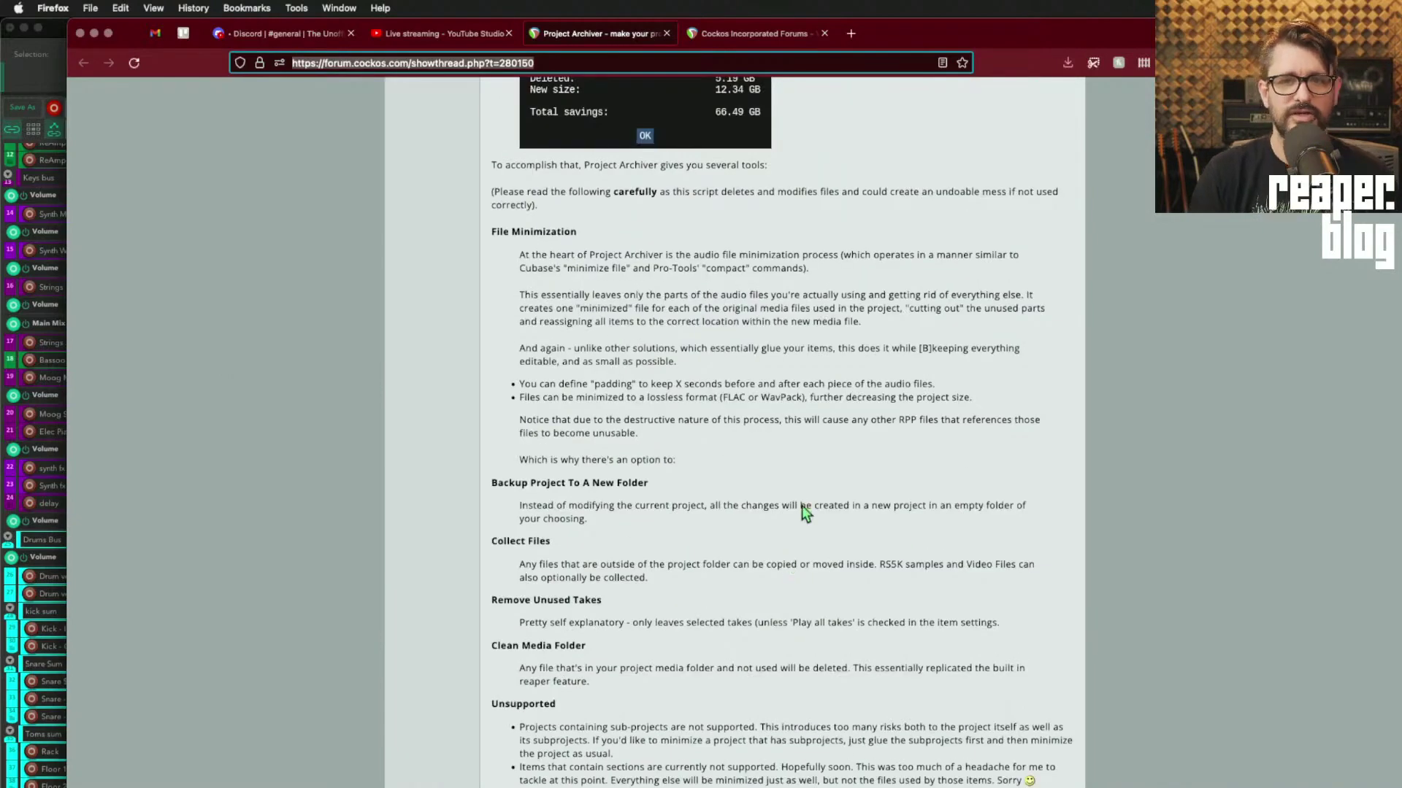